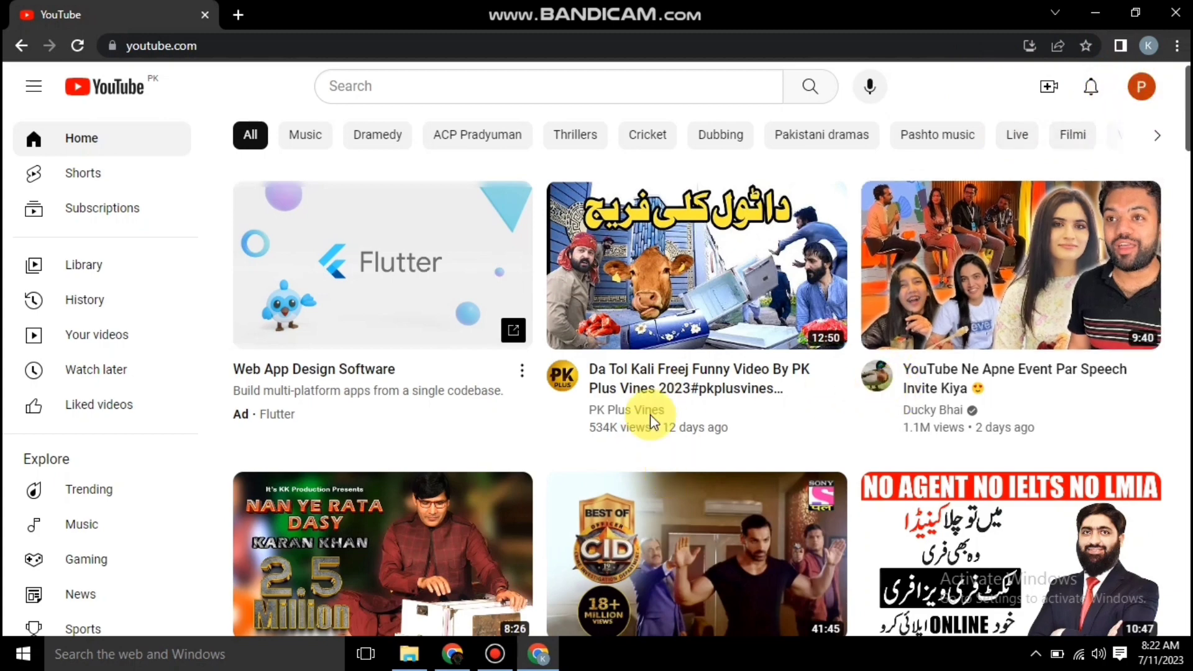
Step: Open the channel's videos in YouTube Studio and bring up the channel settings
scroll(653, 348, down, 3)
scroll(658, 352, up, 3)
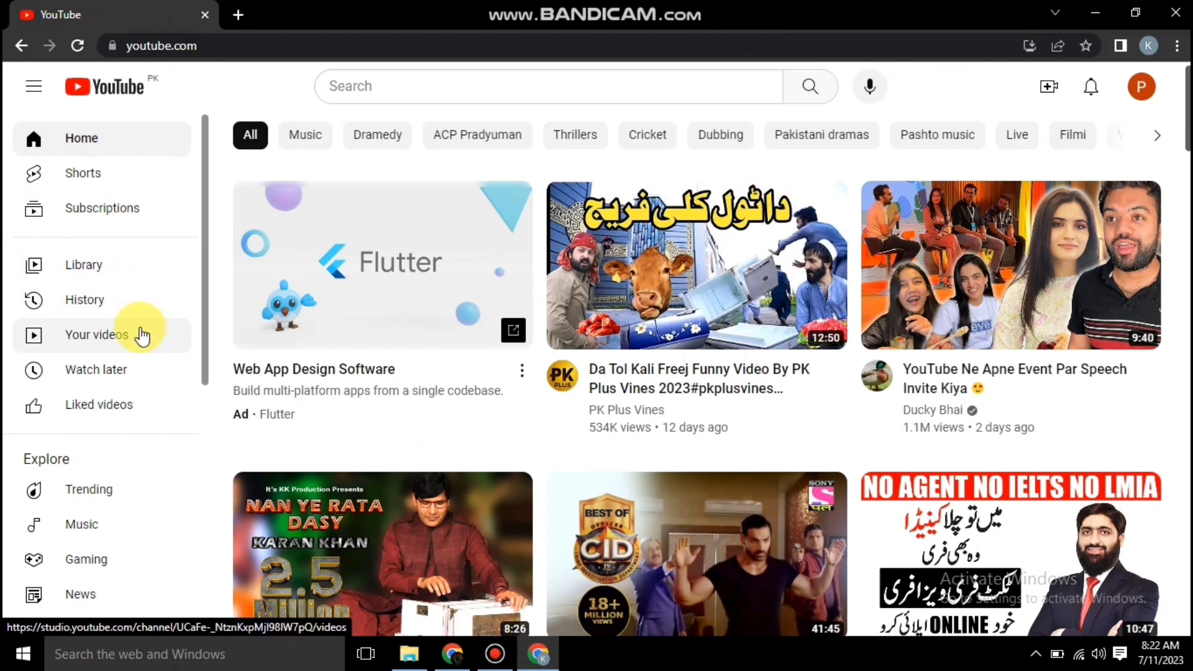
click(86, 347)
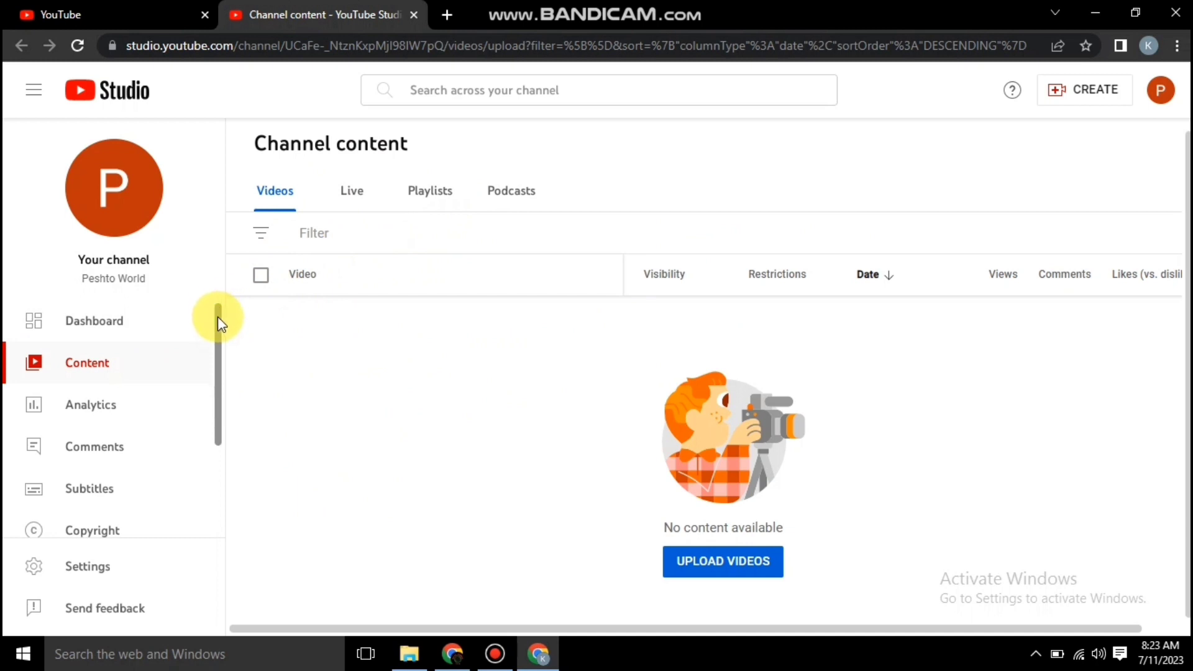
scroll(217, 315, down, 3)
click(90, 567)
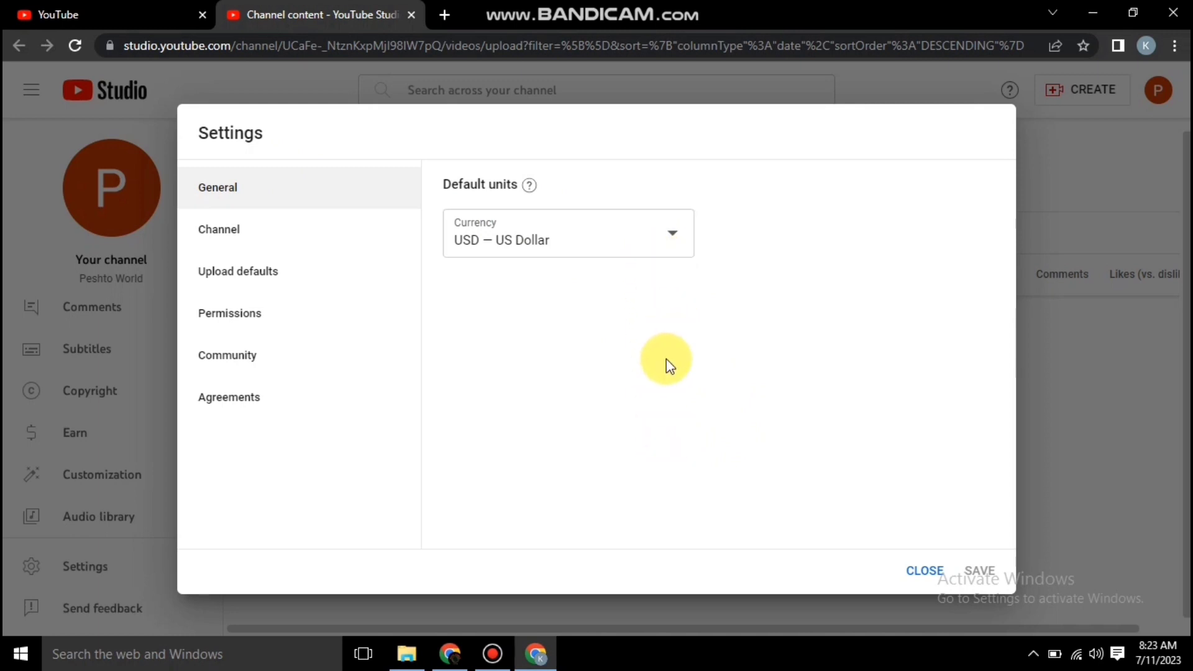
Step: Browse the default currency options around PKR — Pakistani Rupee and close the list without choosing one
click(649, 247)
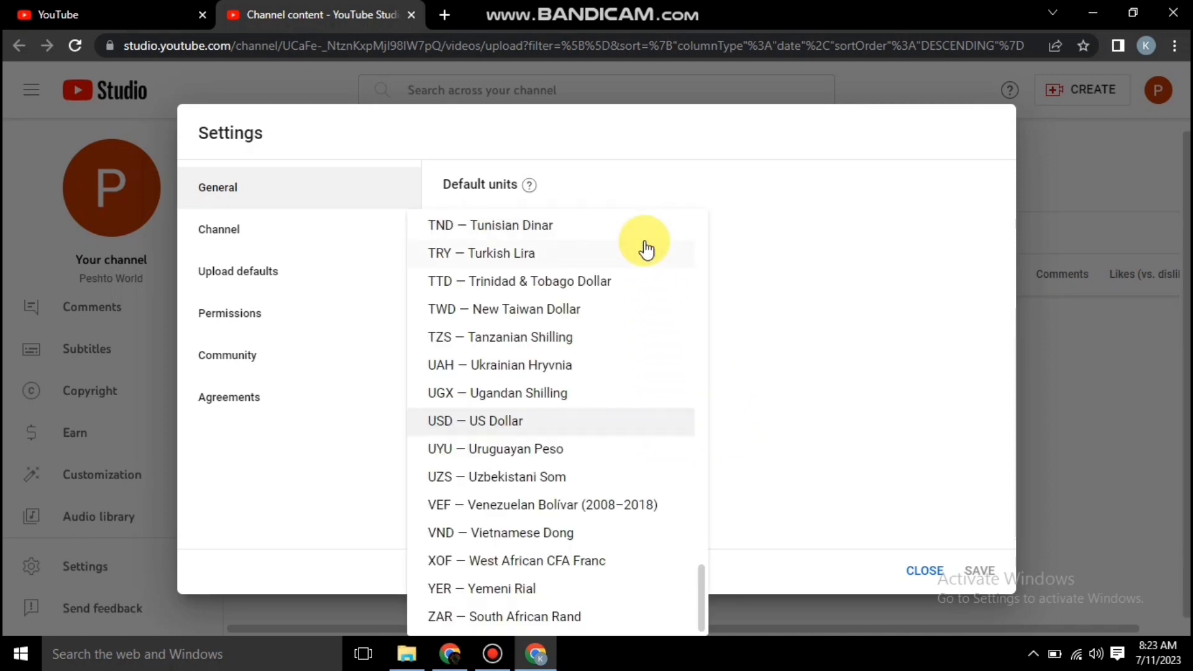
scroll(525, 511, up, 3)
scroll(557, 302, up, 9)
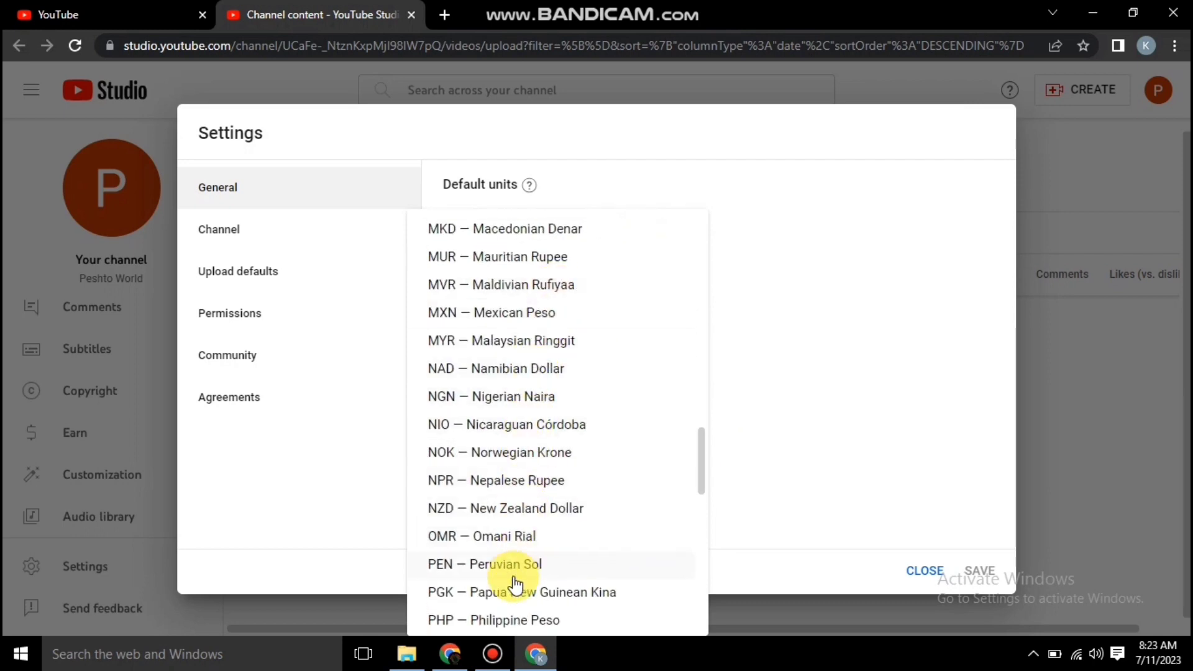
scroll(520, 528, down, 3)
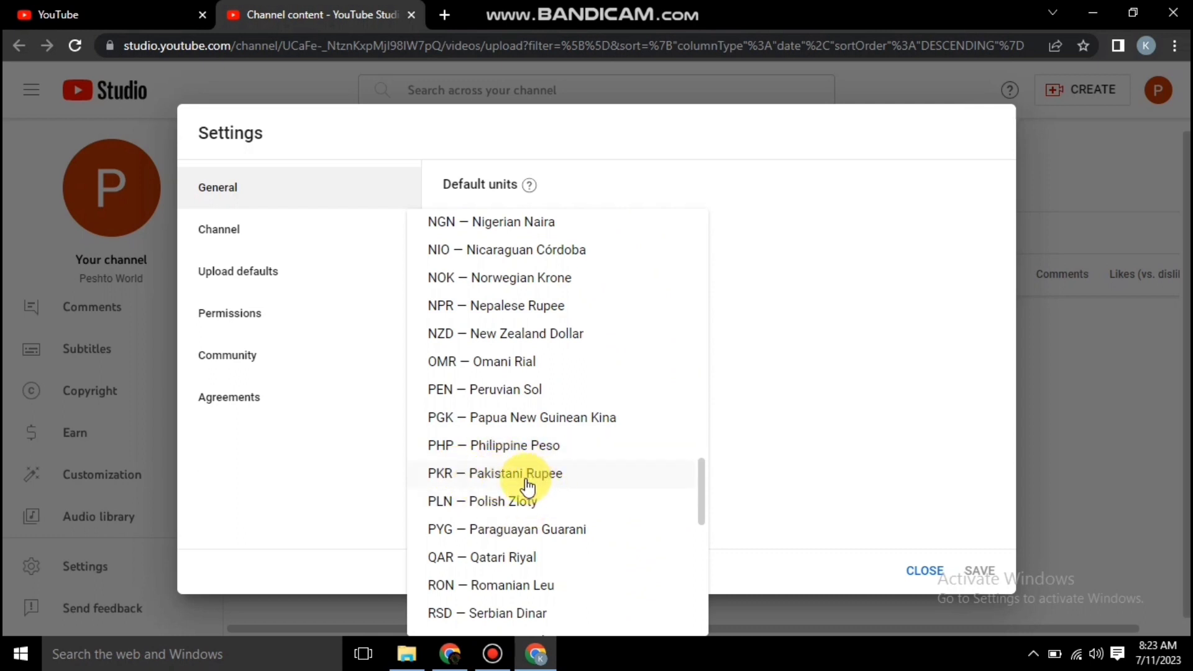
click(790, 341)
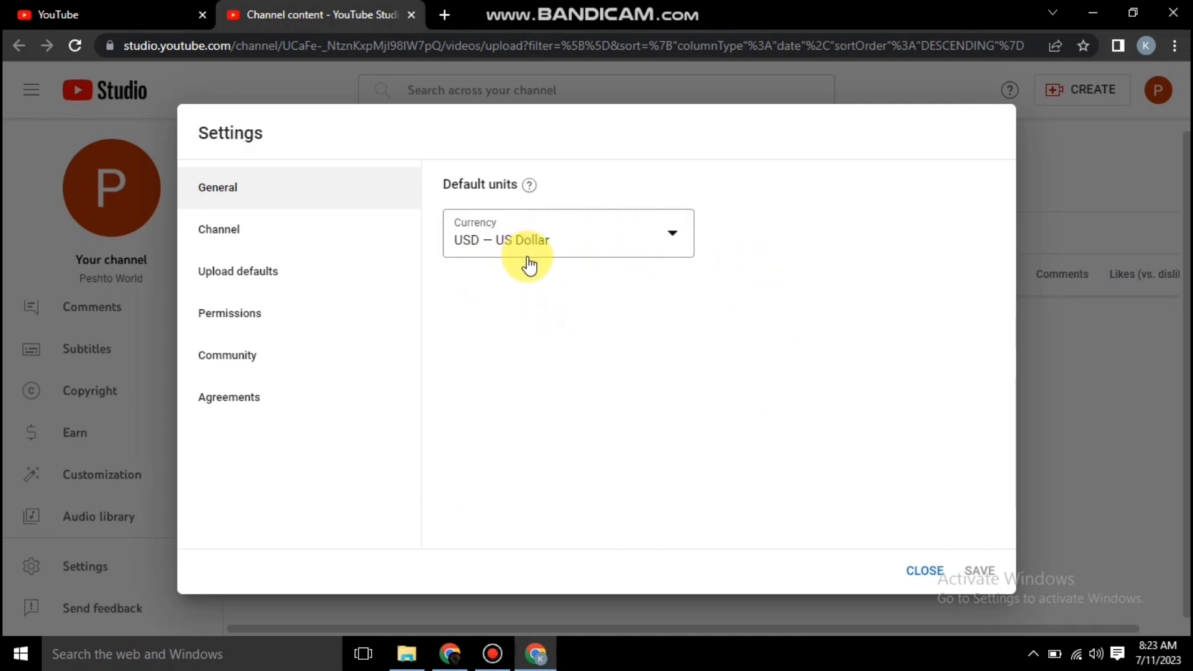
Step: In the channel's basic info, choose Pakistan as the country of residence and place the cursor in the keywords
click(261, 230)
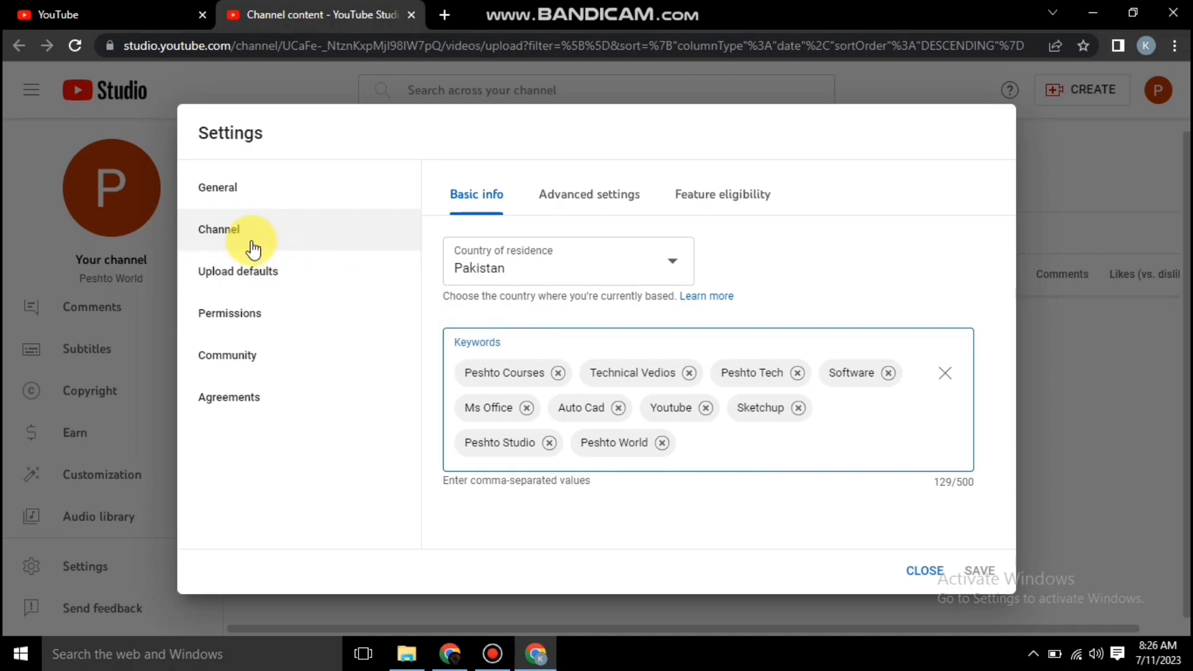
click(236, 198)
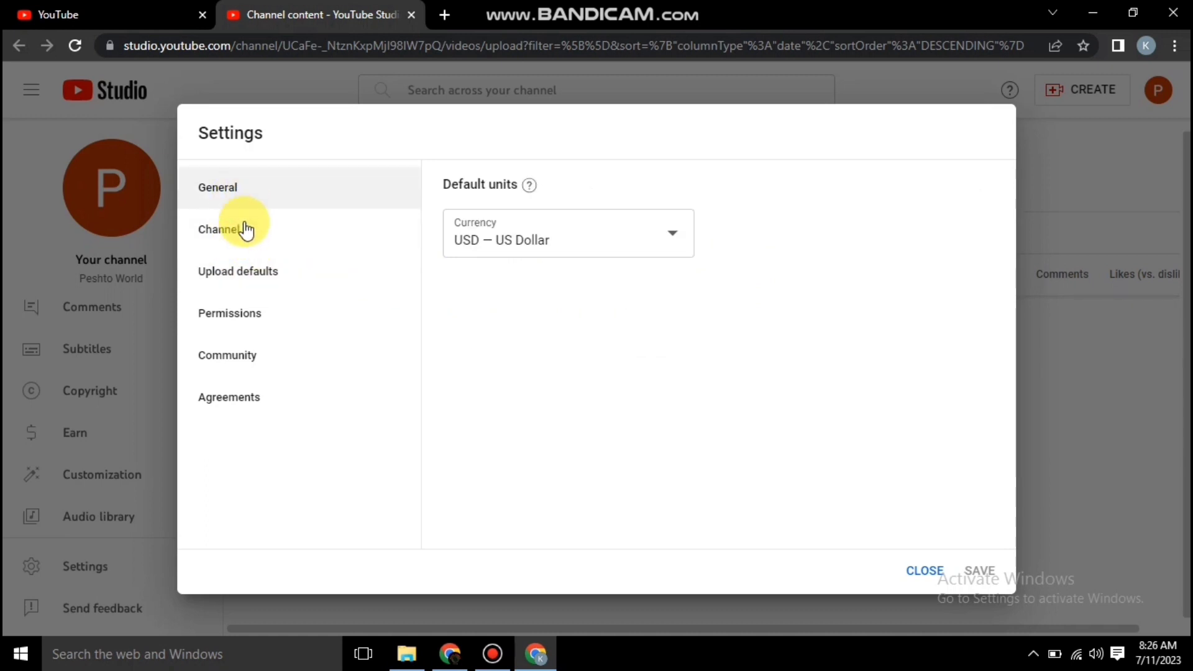
click(246, 230)
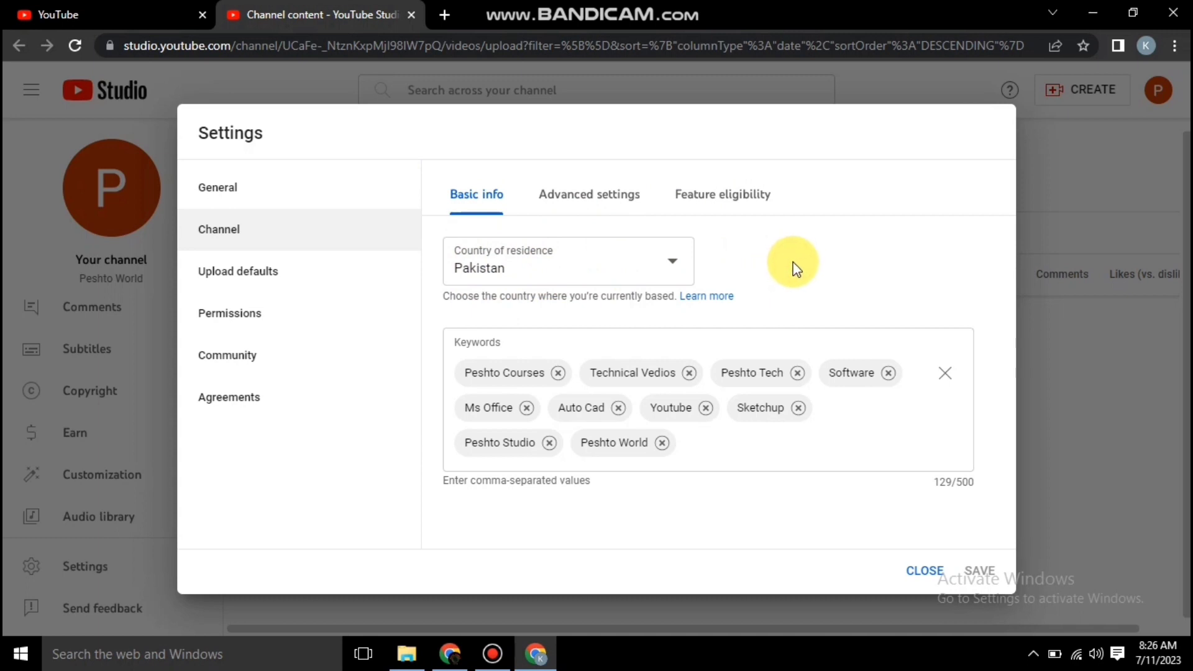
click(607, 259)
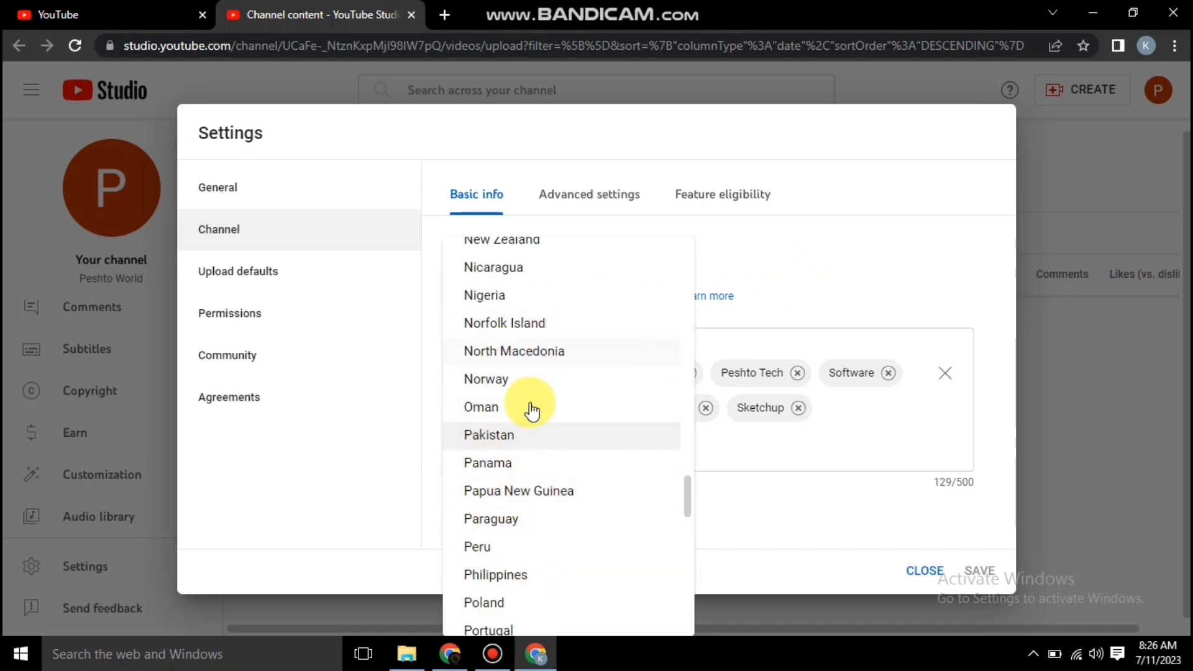
click(530, 442)
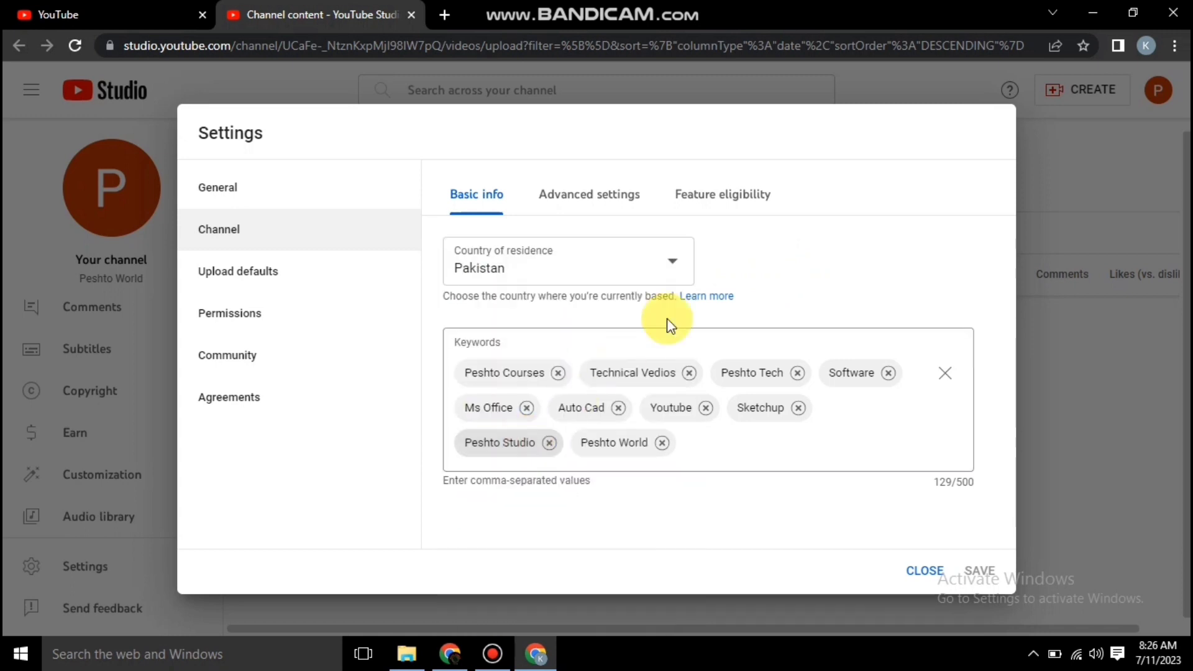
click(835, 274)
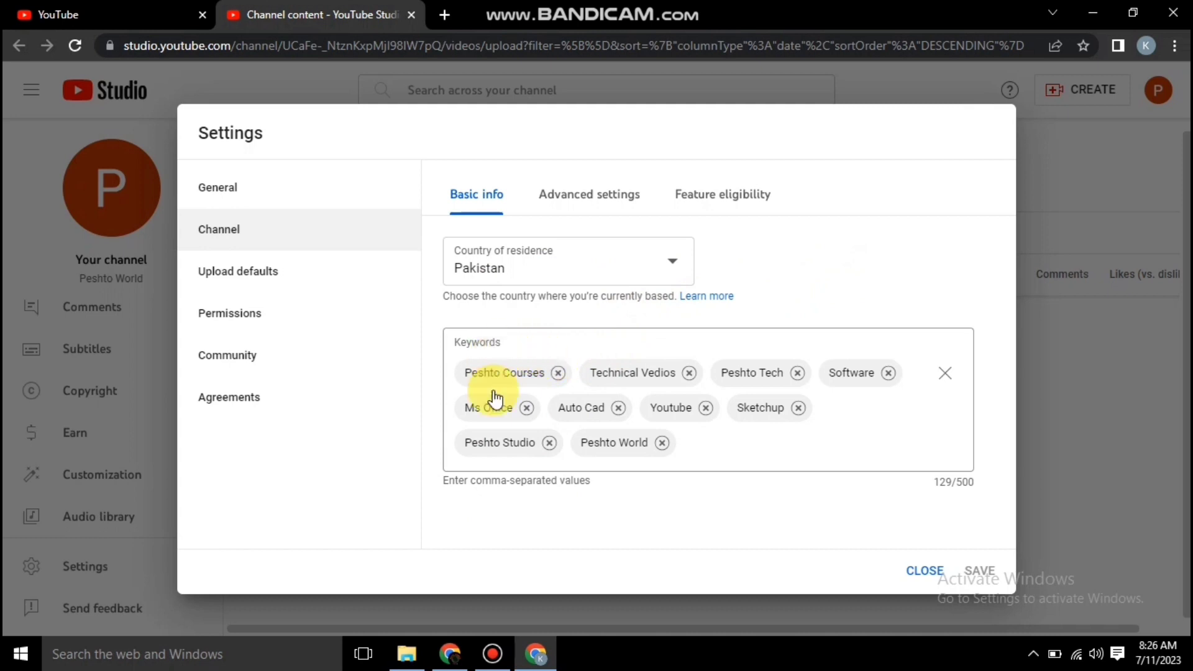
click(763, 501)
click(776, 453)
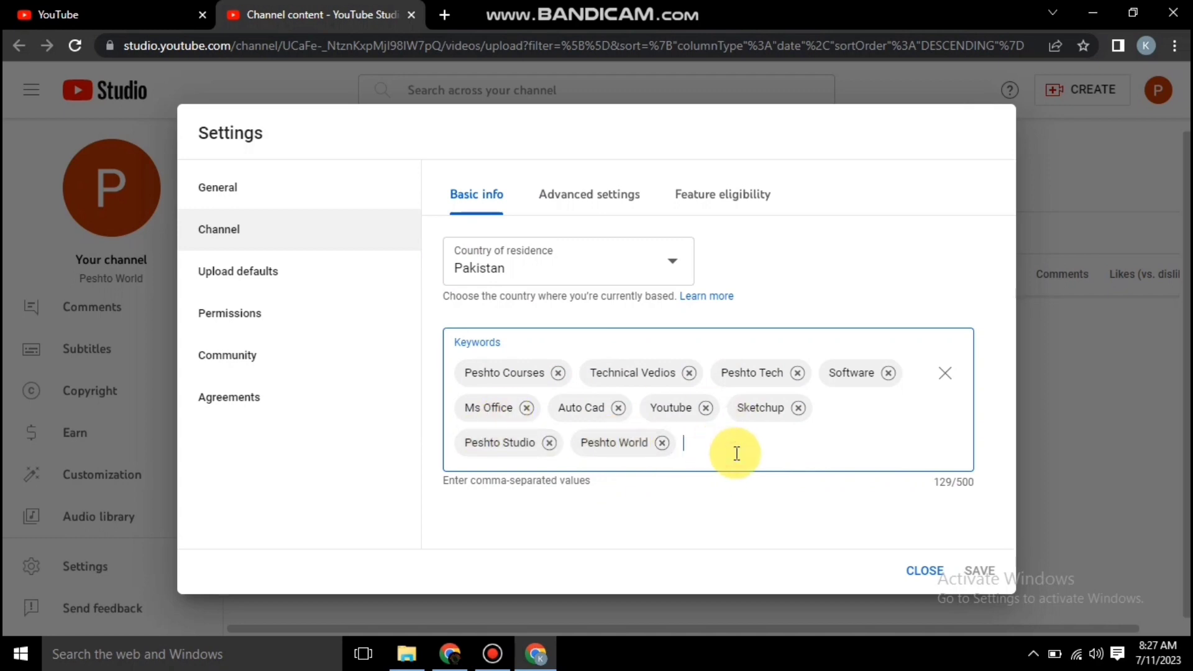
Step: Open the channel's advanced settings and review the made-for-kids audience options
click(606, 195)
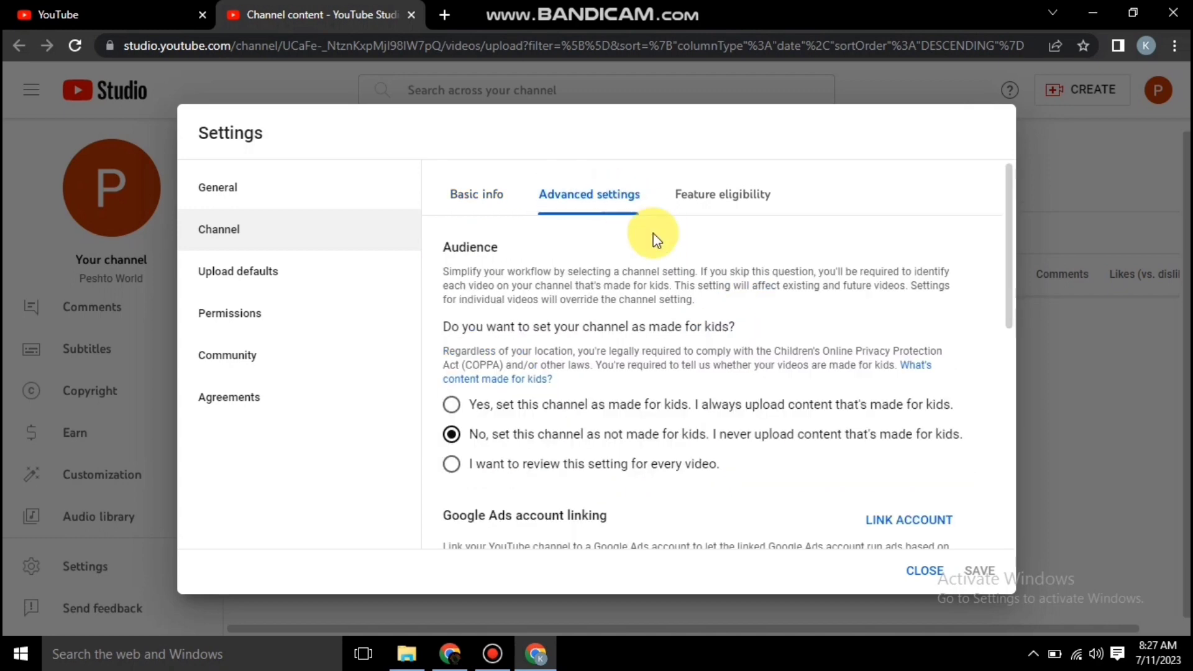
scroll(750, 269, down, 1)
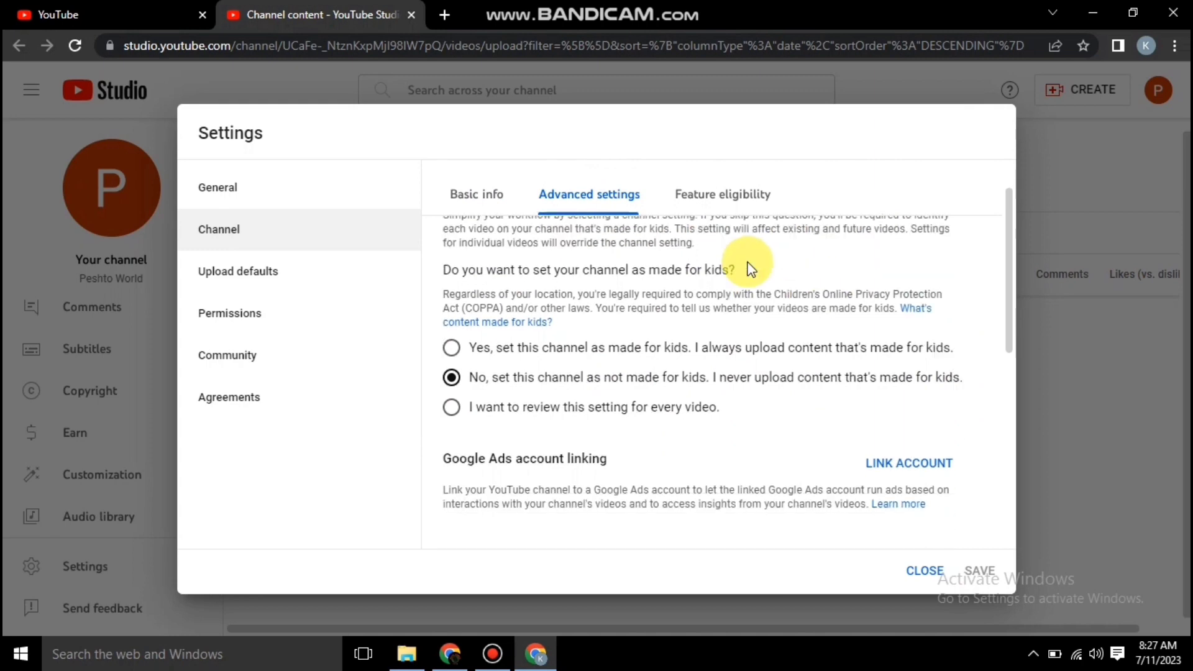
scroll(740, 267, up, 2)
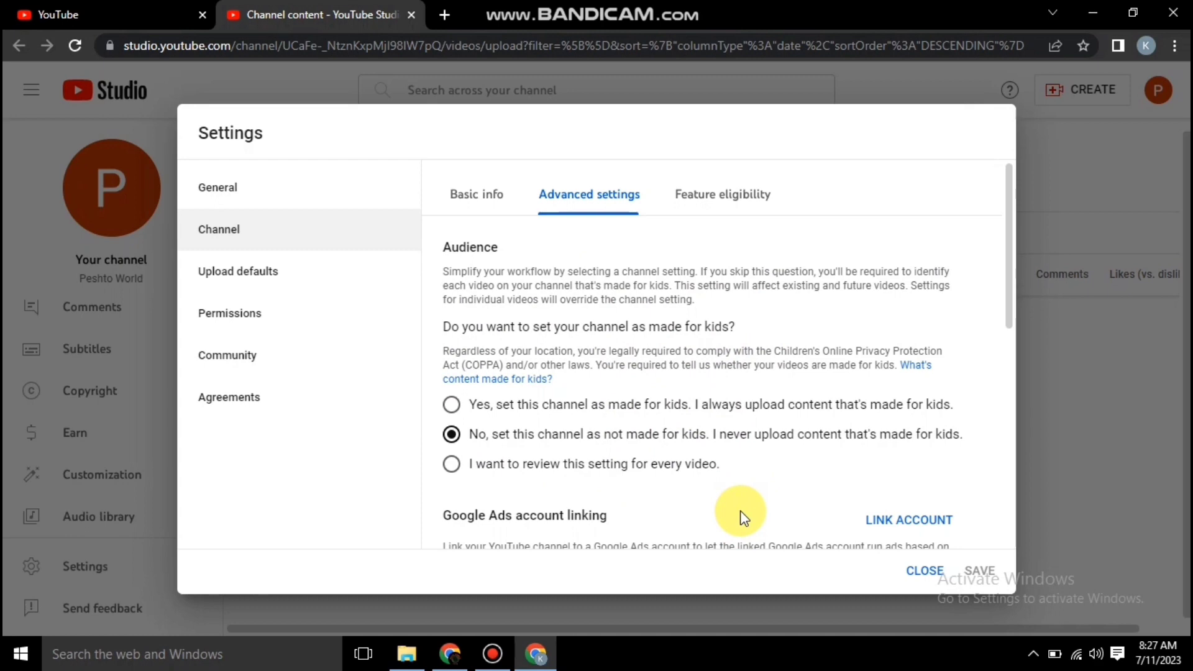
Step: Try the made-for-kids audience option and switch the channel back to not made for kids
click(595, 406)
scroll(596, 372, down, 3)
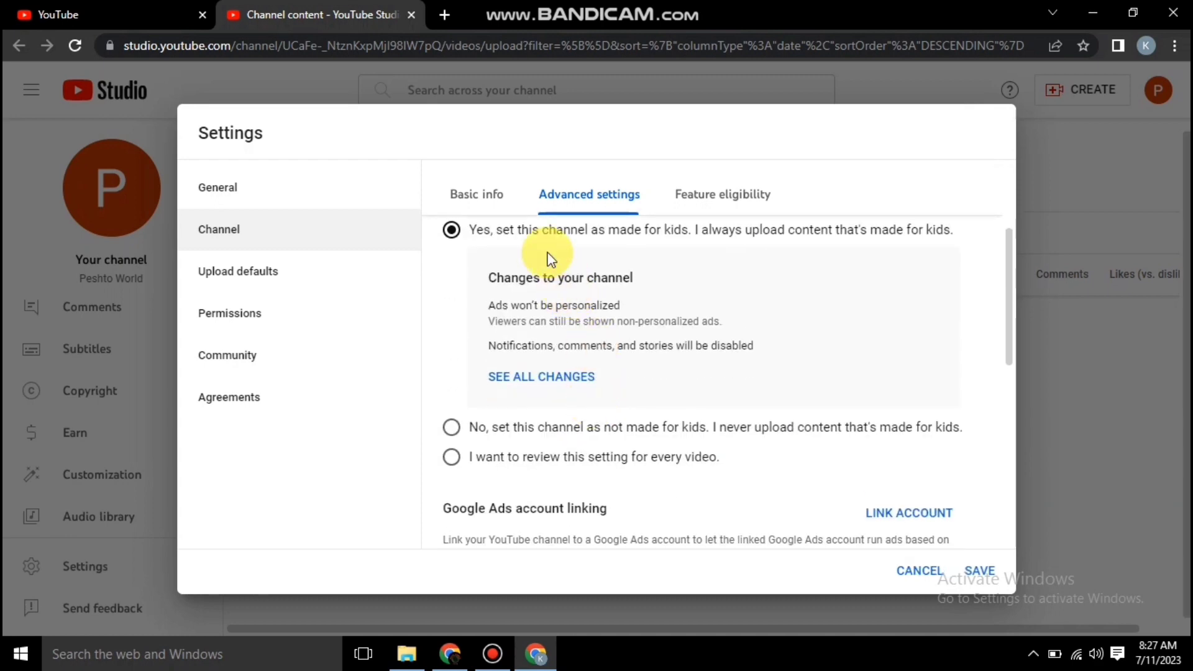
click(529, 429)
scroll(579, 393, down, 1)
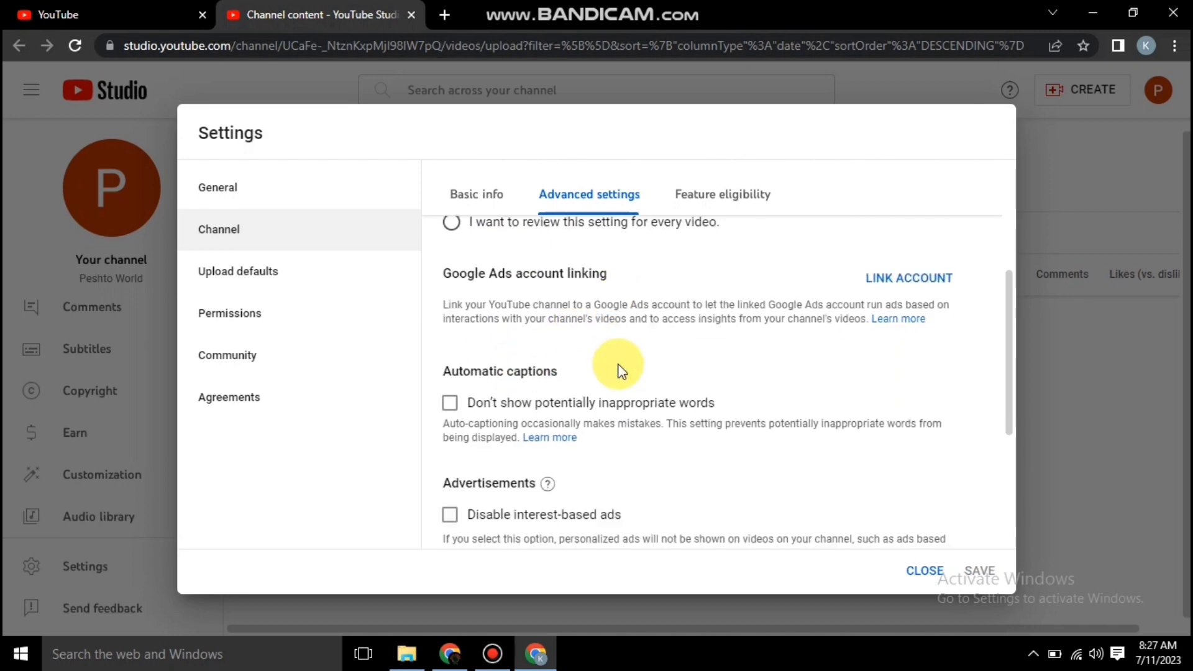
scroll(660, 391, up, 2)
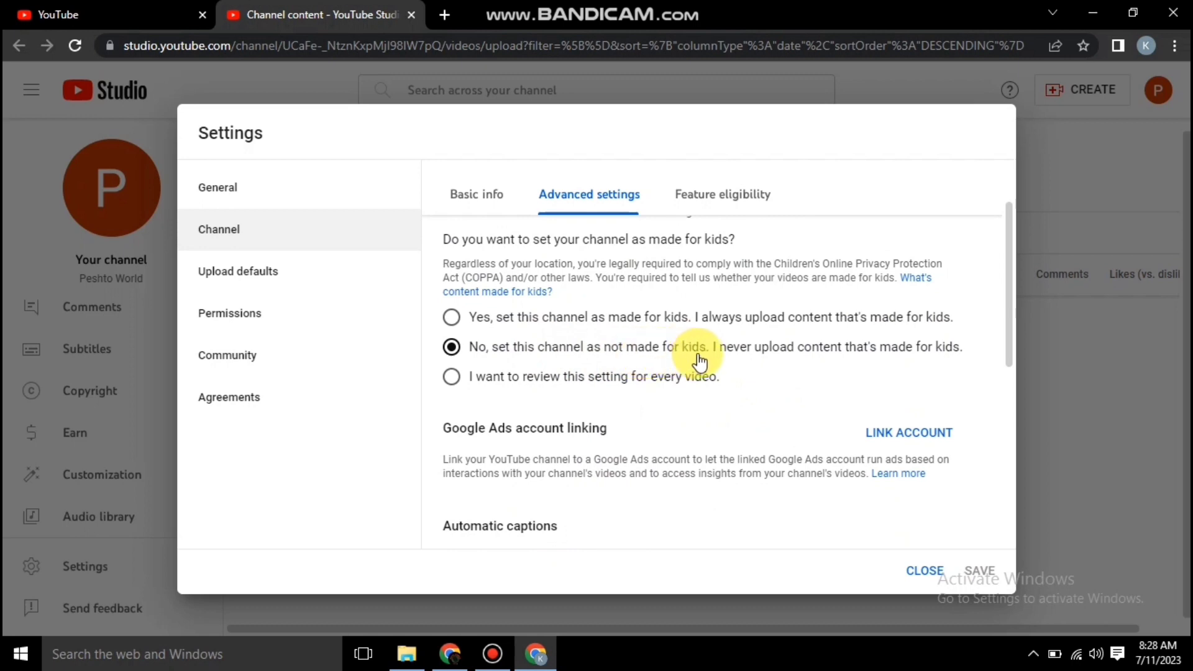
Step: Review the channel's Google Ads linking, automatic captions, advertisements, clips and other advanced settings
scroll(700, 360, down, 3)
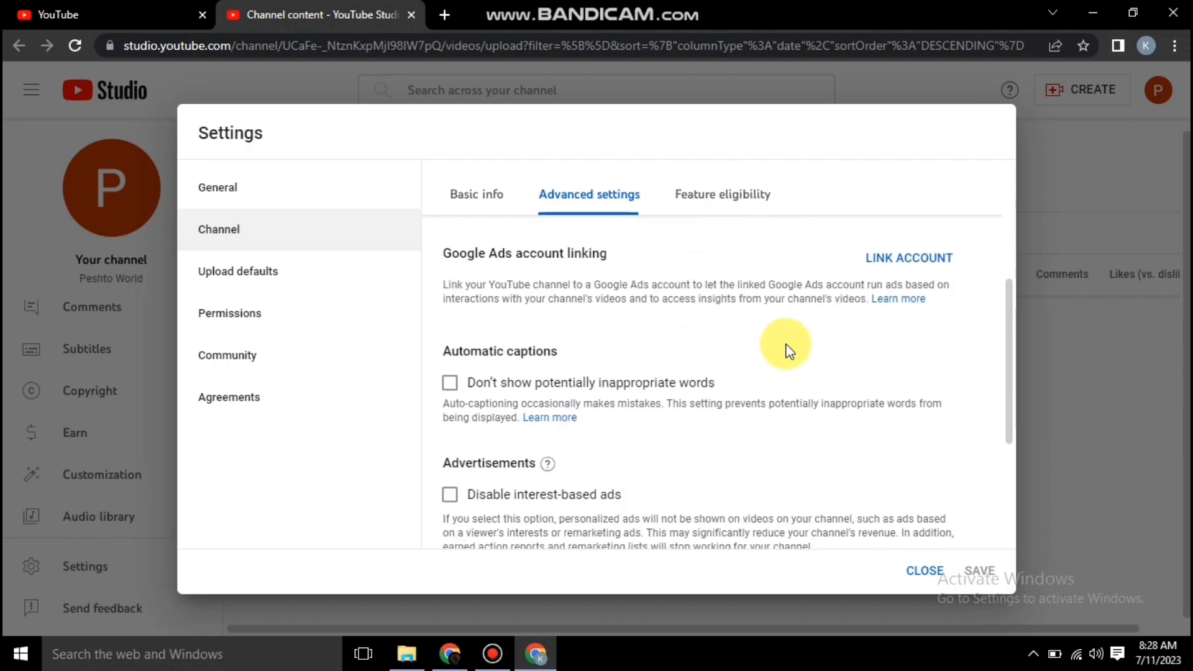
scroll(788, 351, down, 2)
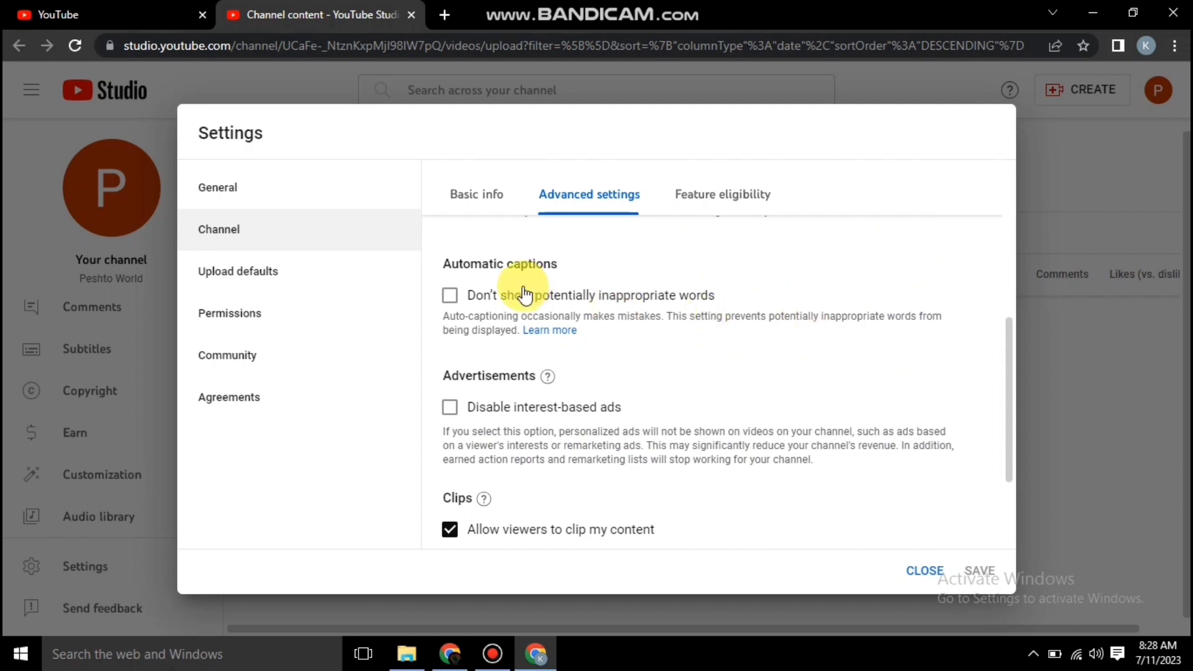
scroll(852, 341, down, 2)
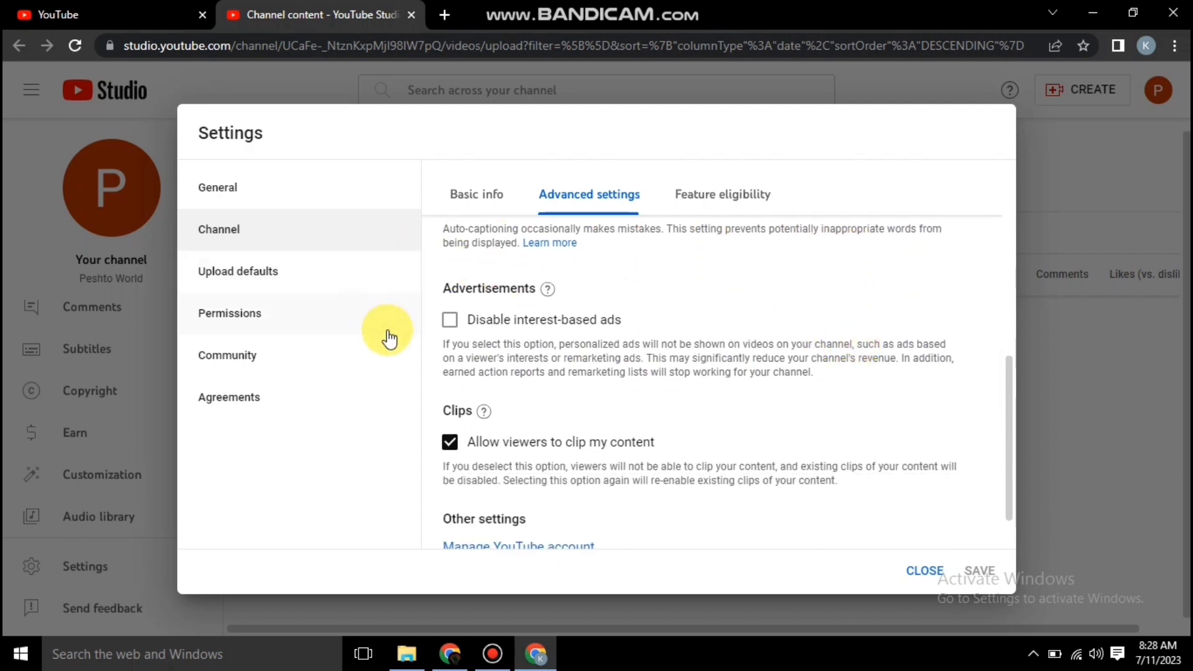
scroll(726, 338, down, 1)
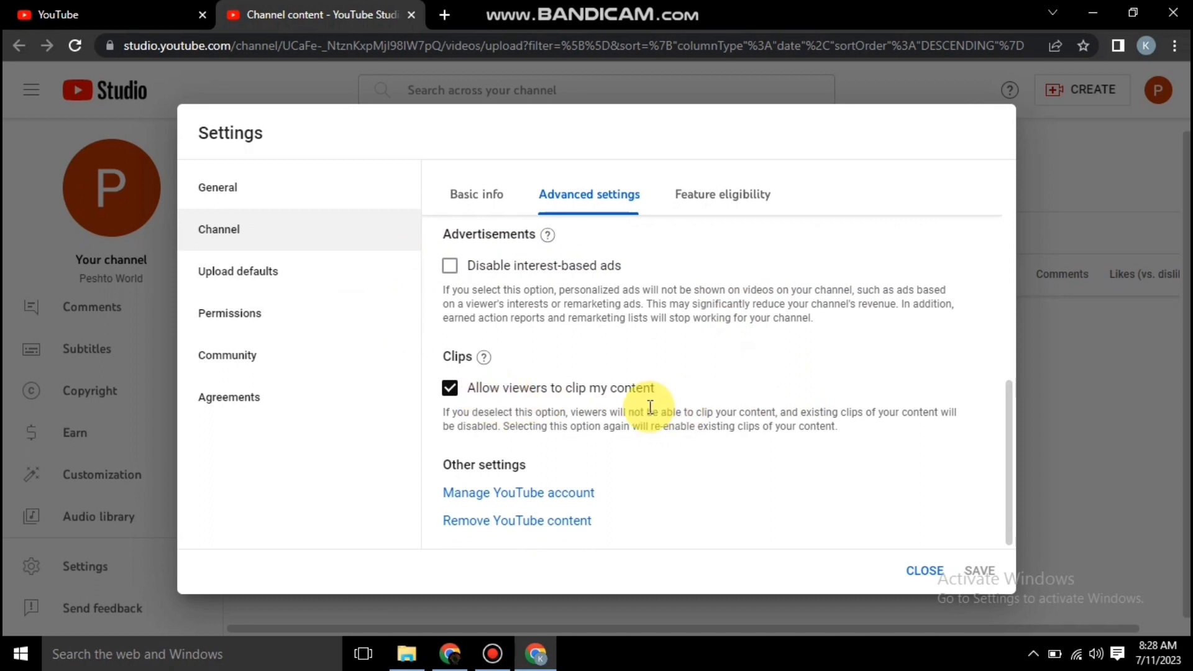
Step: Examine the channel's feature eligibility, expanding and collapsing the standard and intermediate features to check their requirements
click(724, 195)
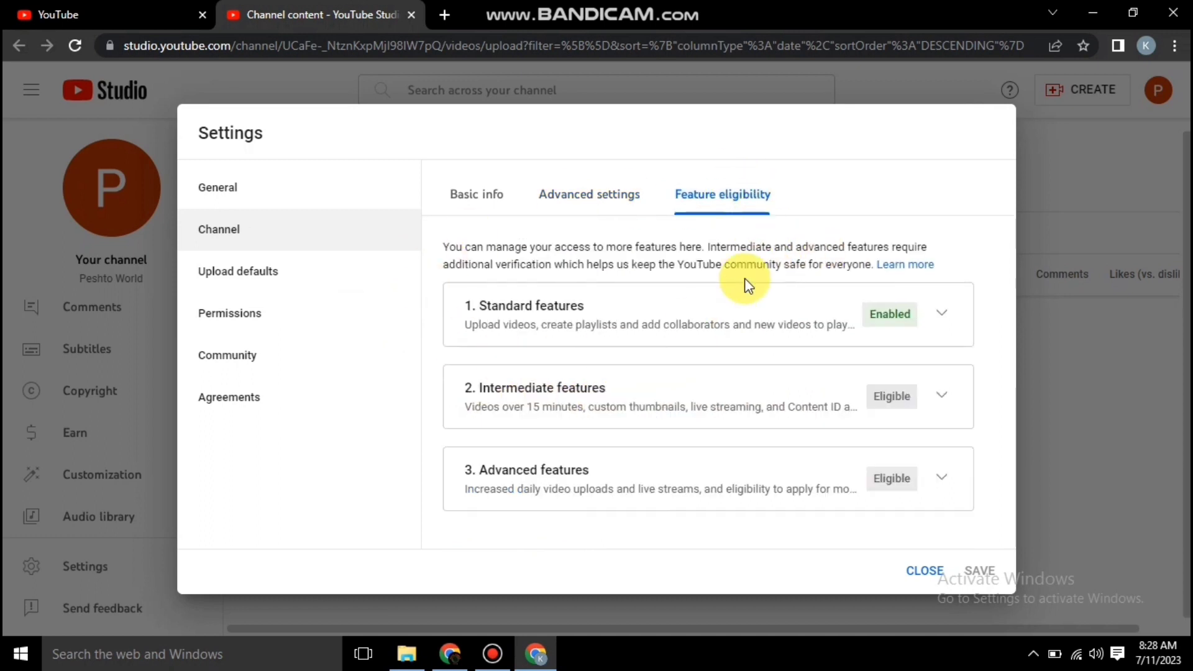
click(937, 316)
click(937, 316)
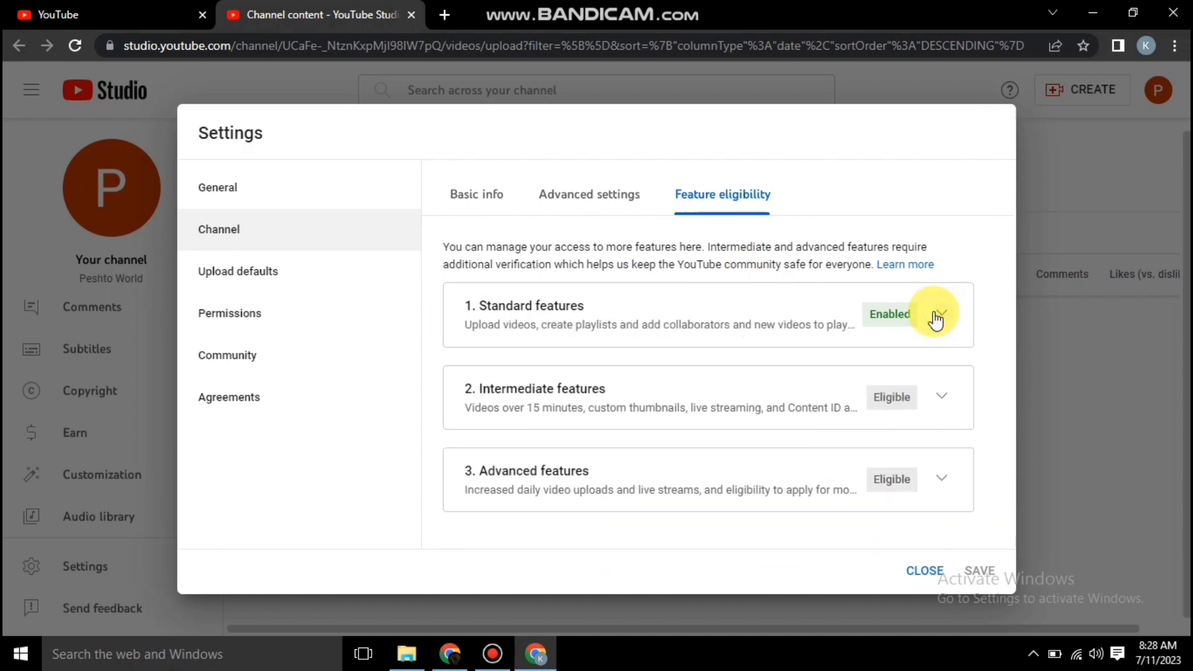
click(932, 419)
scroll(937, 413, down, 2)
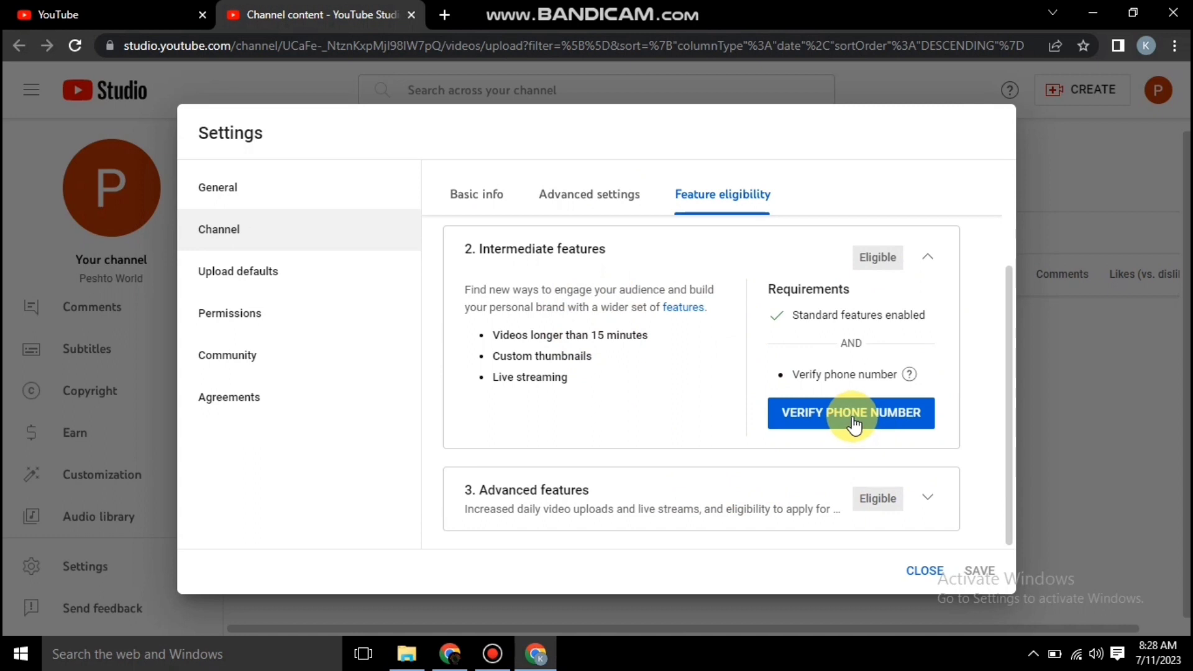
click(922, 258)
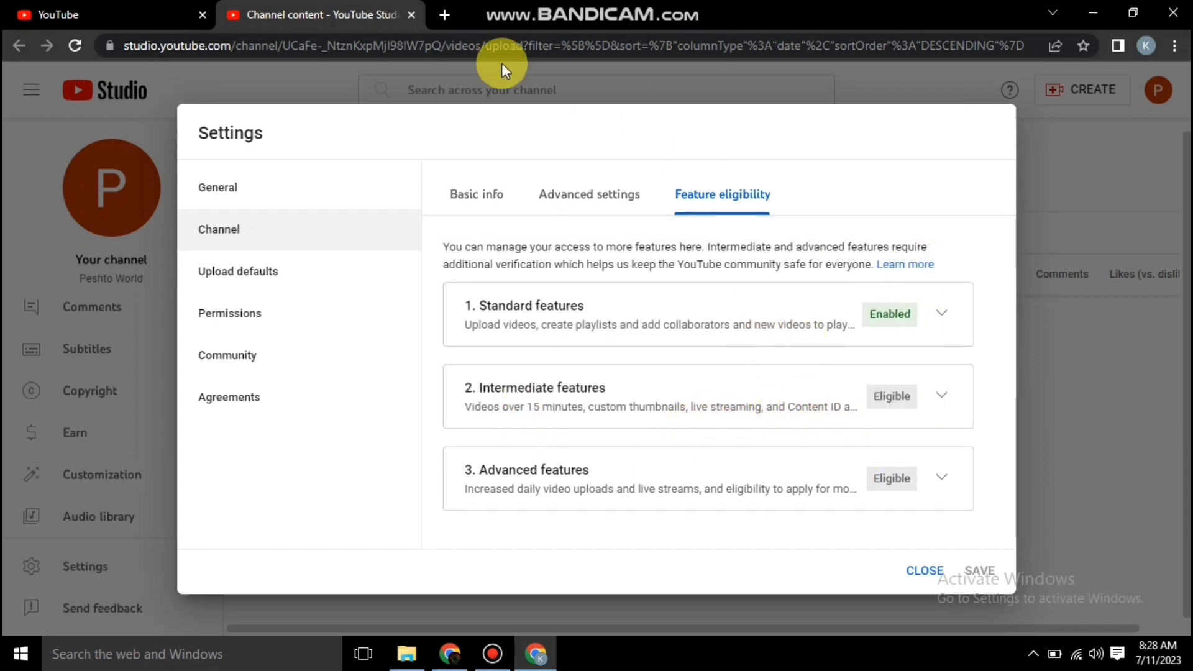
Step: In the upload defaults' basic info, enter "Pehsto World" as the default video title
click(258, 284)
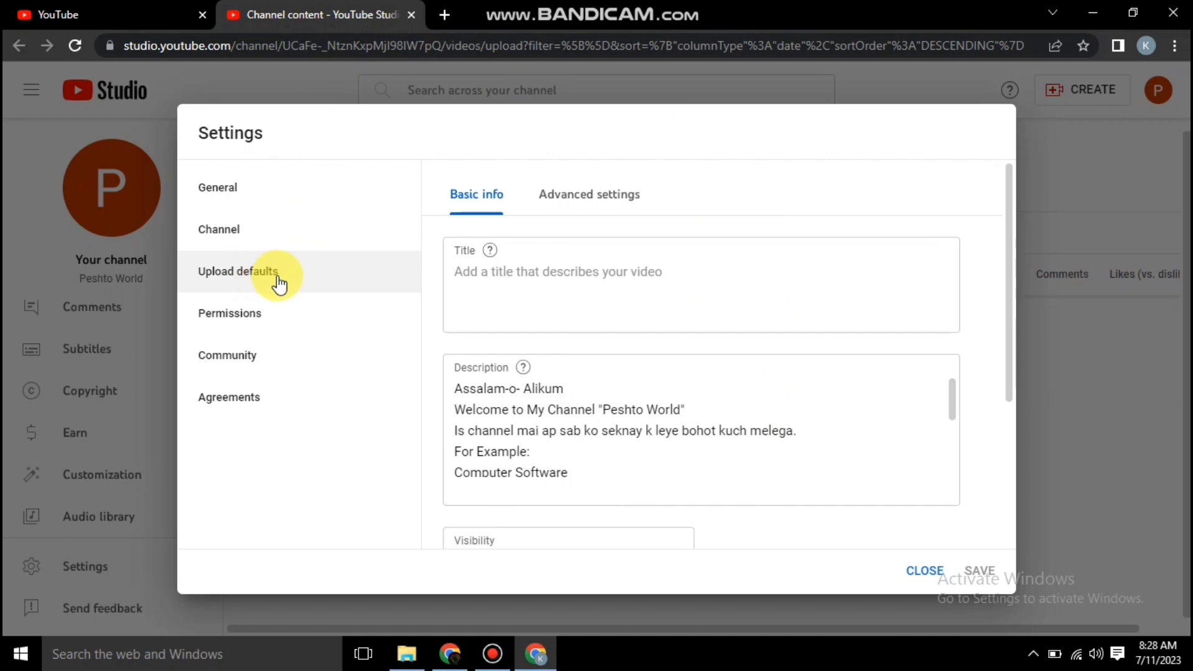
click(569, 278)
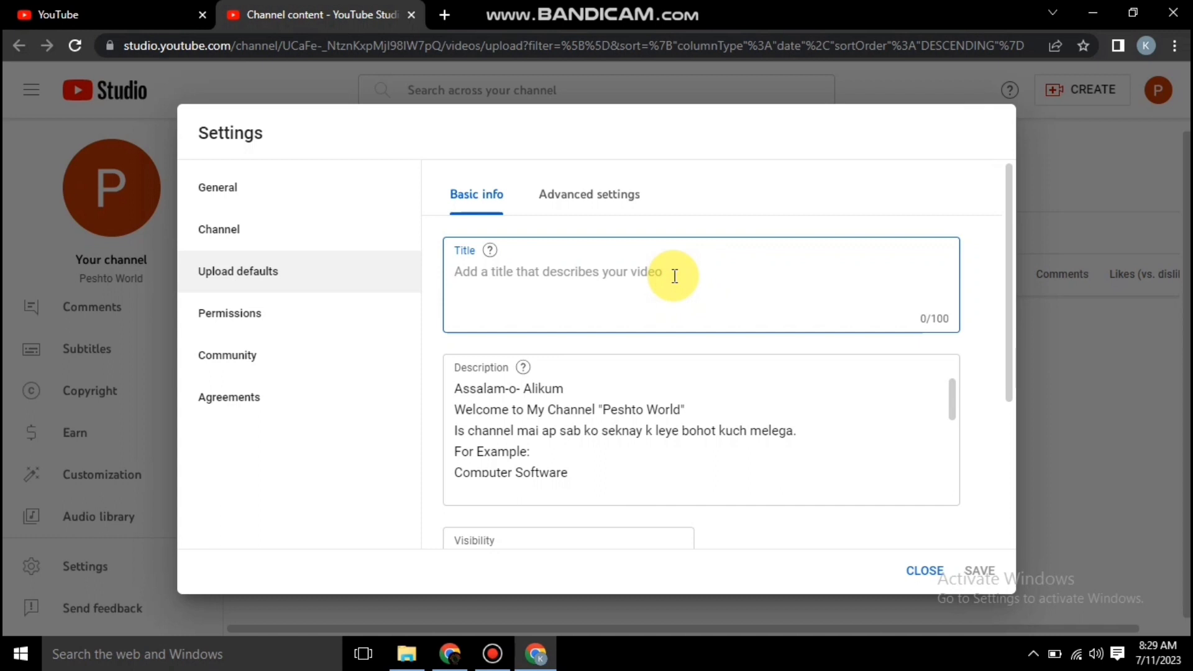
text(Pehsto World)
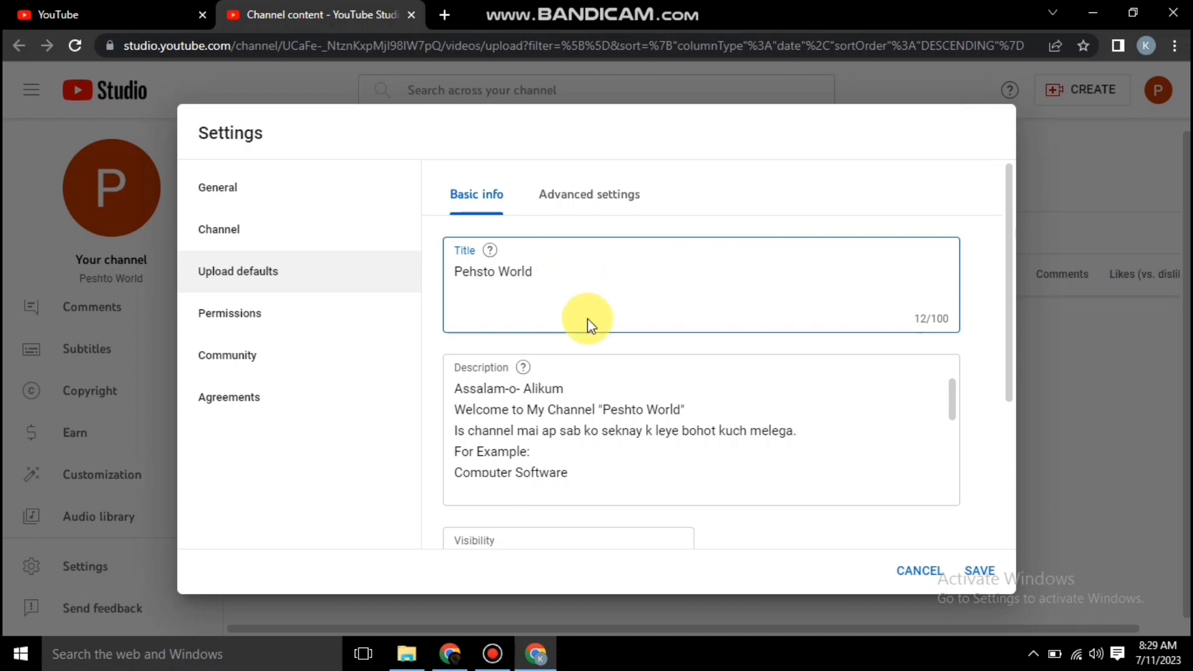
drag(563, 273, 371, 287)
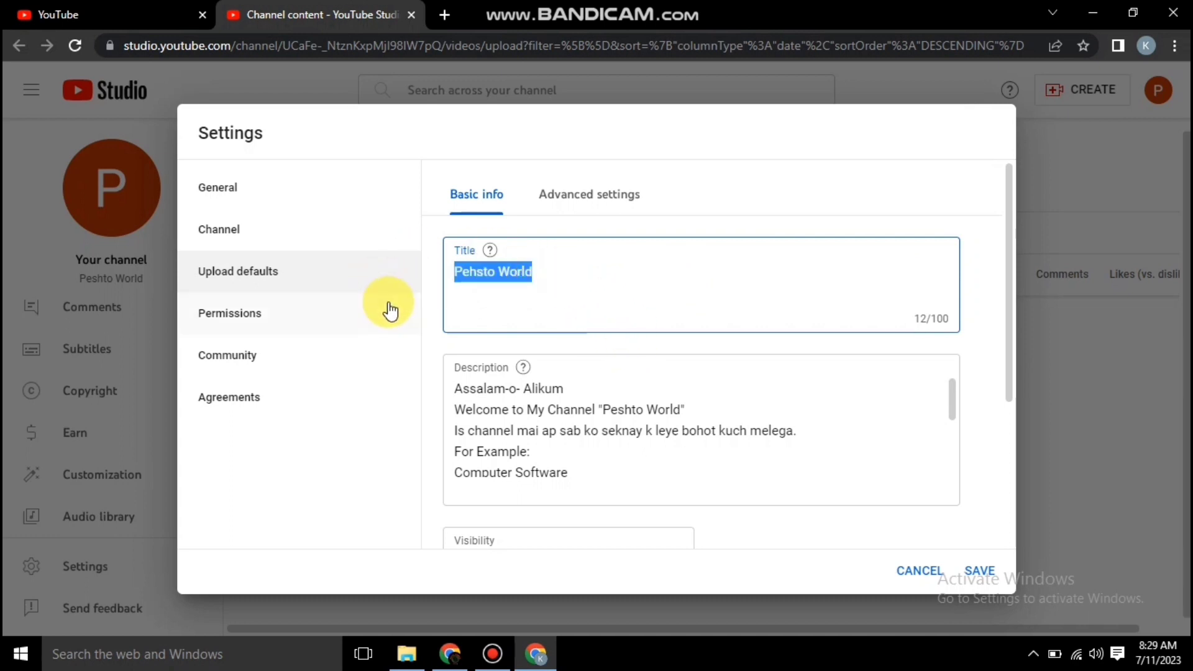
click(411, 317)
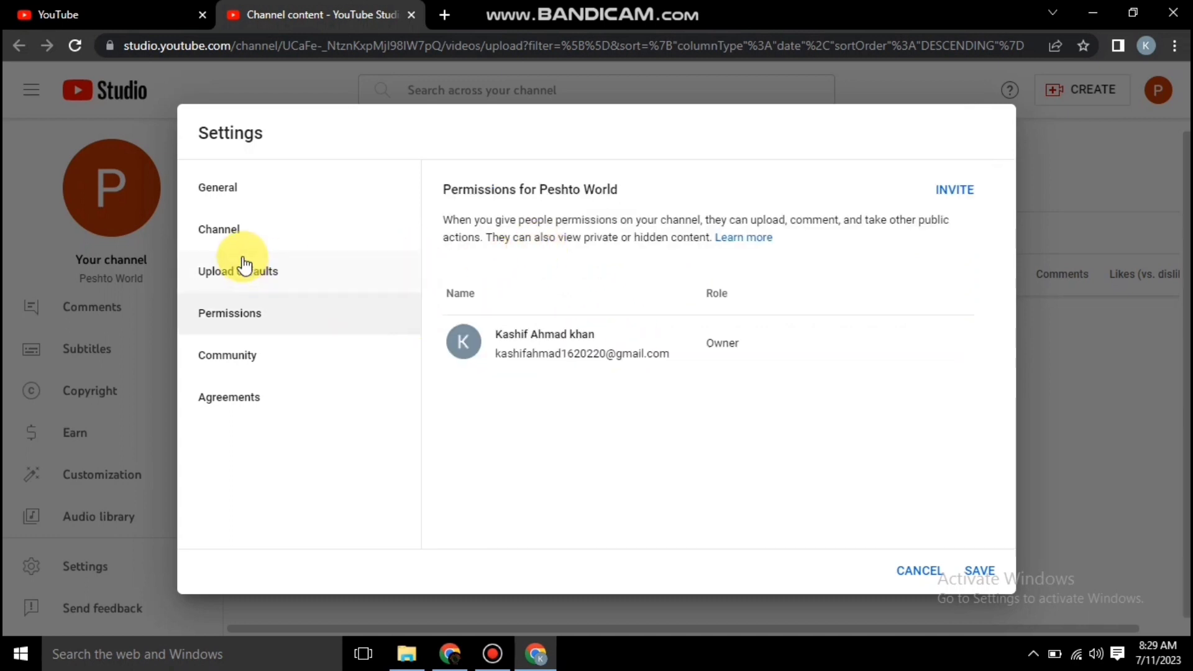
click(341, 286)
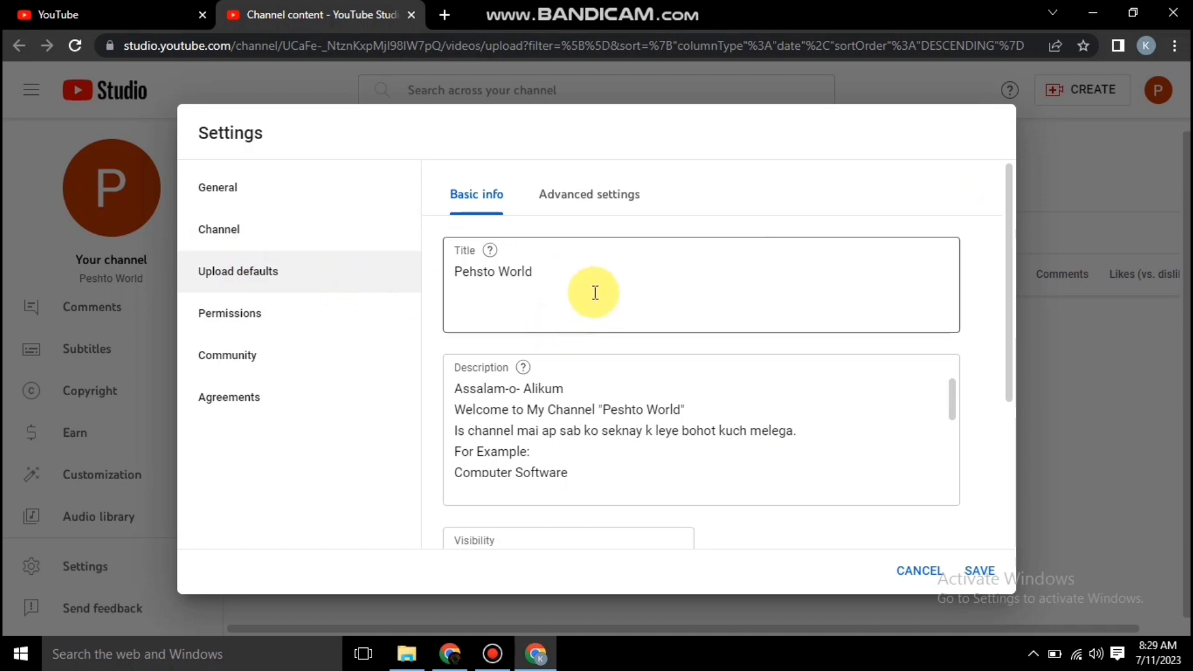
scroll(583, 293, down, 1)
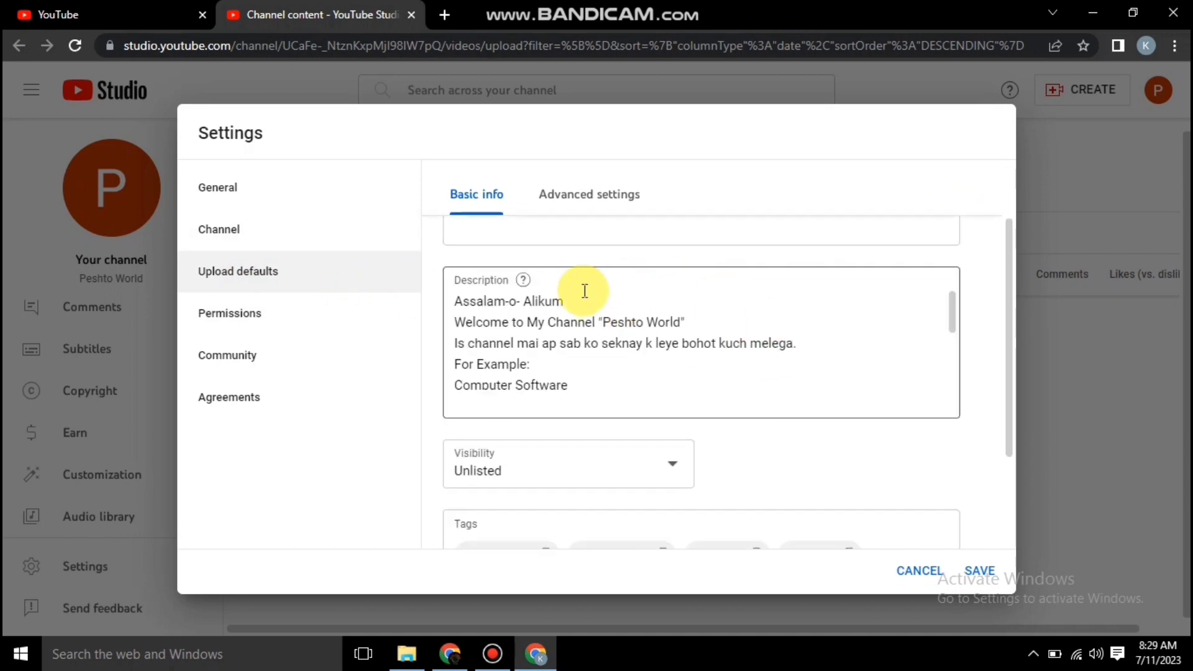
Step: Read through the default video description in the upload defaults' basic info from its greeting to the closing thanks
scroll(654, 374, up, 1)
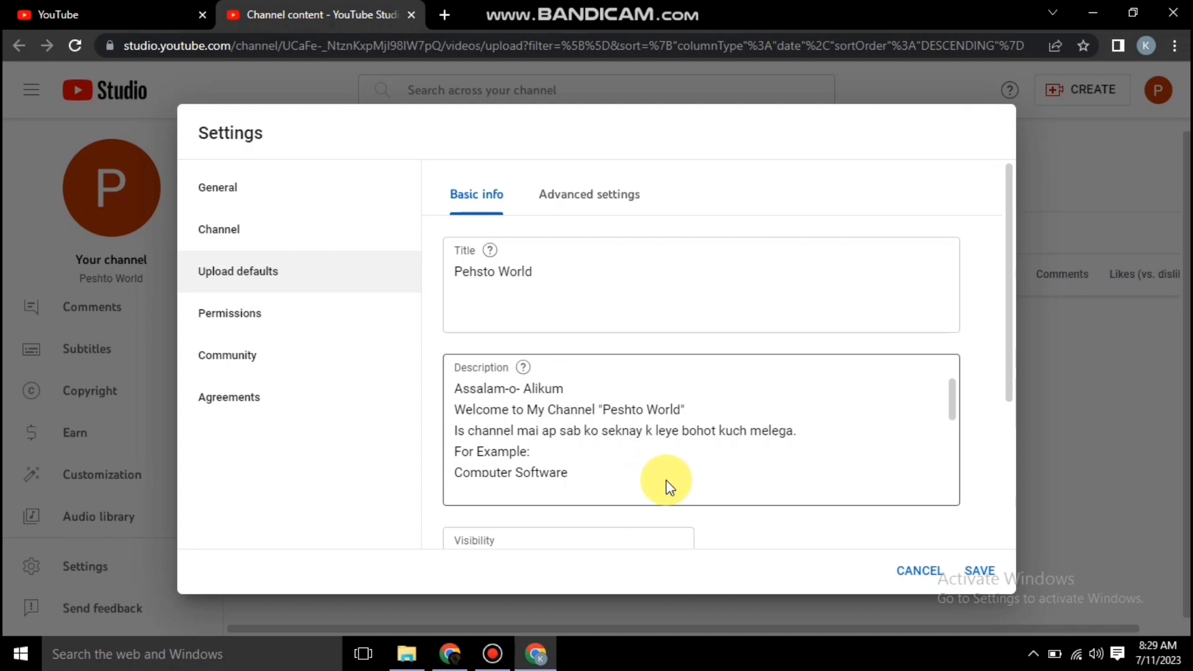
scroll(564, 393, down, 2)
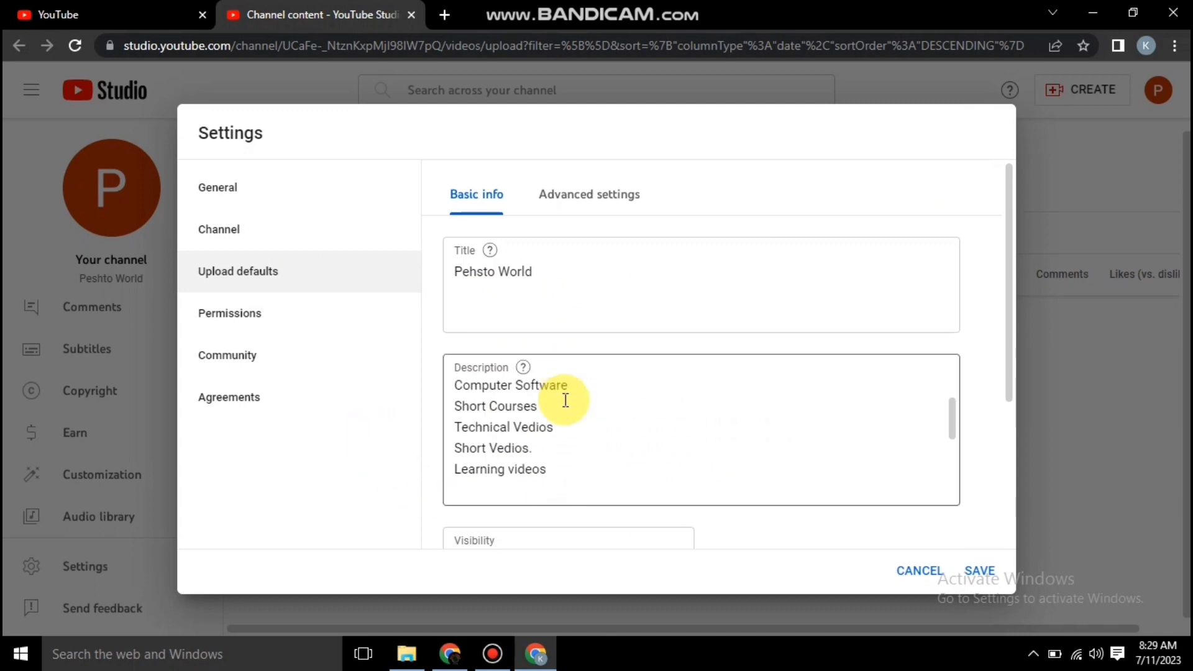
scroll(580, 444, down, 2)
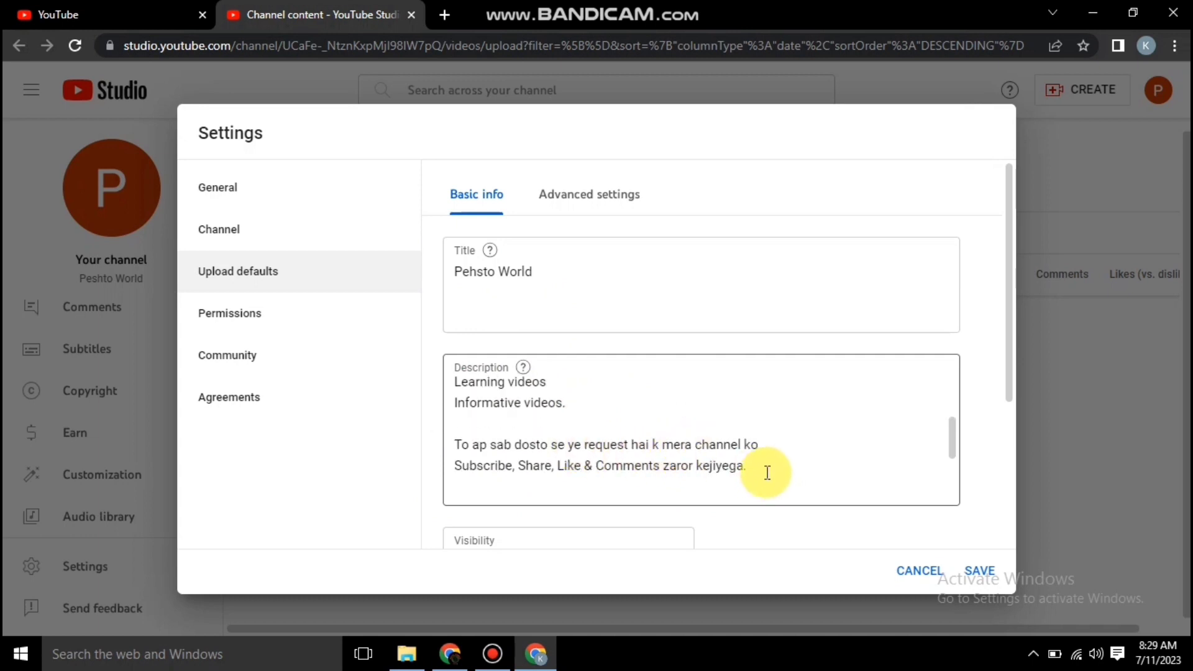
scroll(679, 392, down, 1)
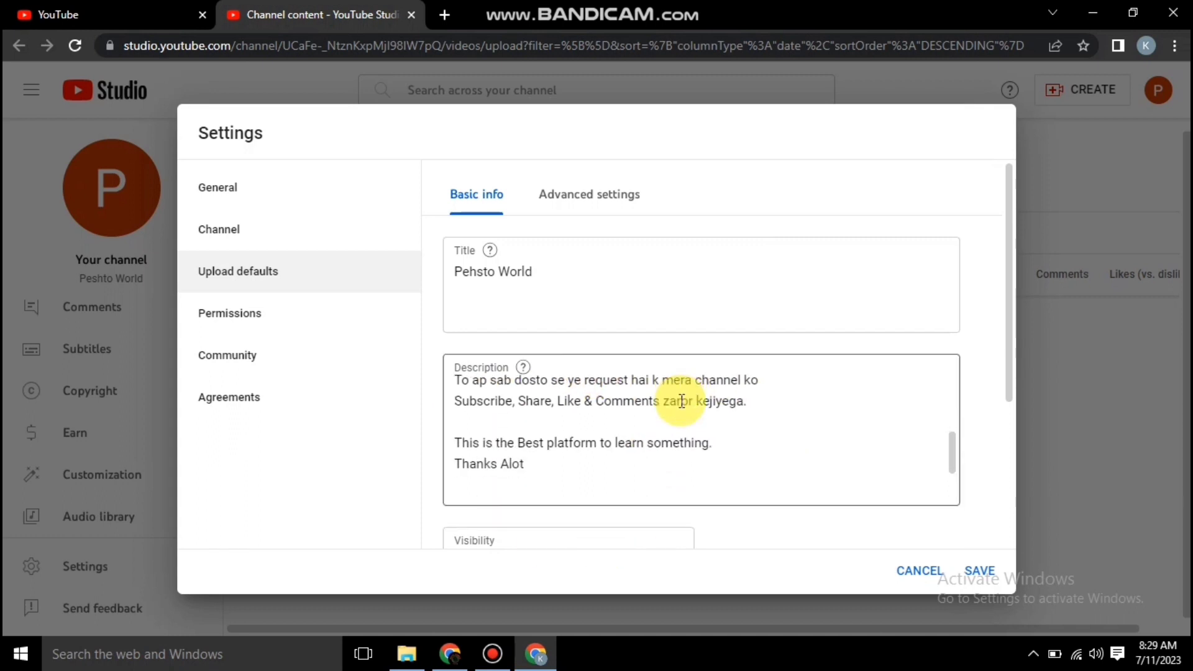
scroll(719, 450, down, 3)
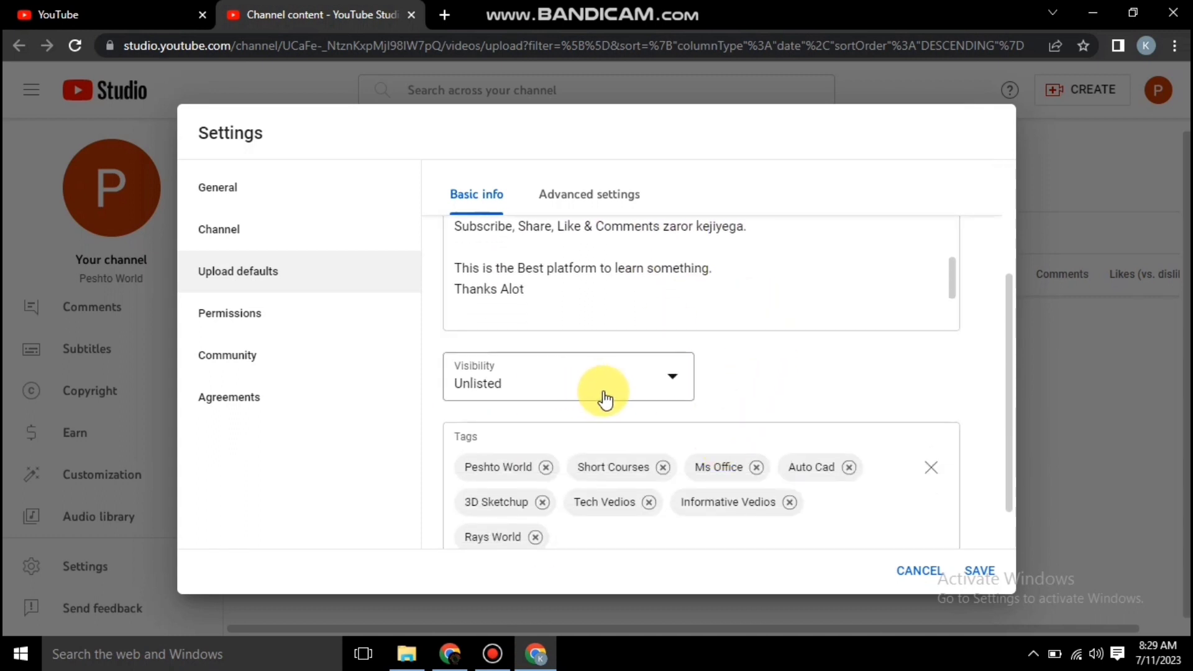
Step: Try the Private and Public options for the default video visibility
click(605, 400)
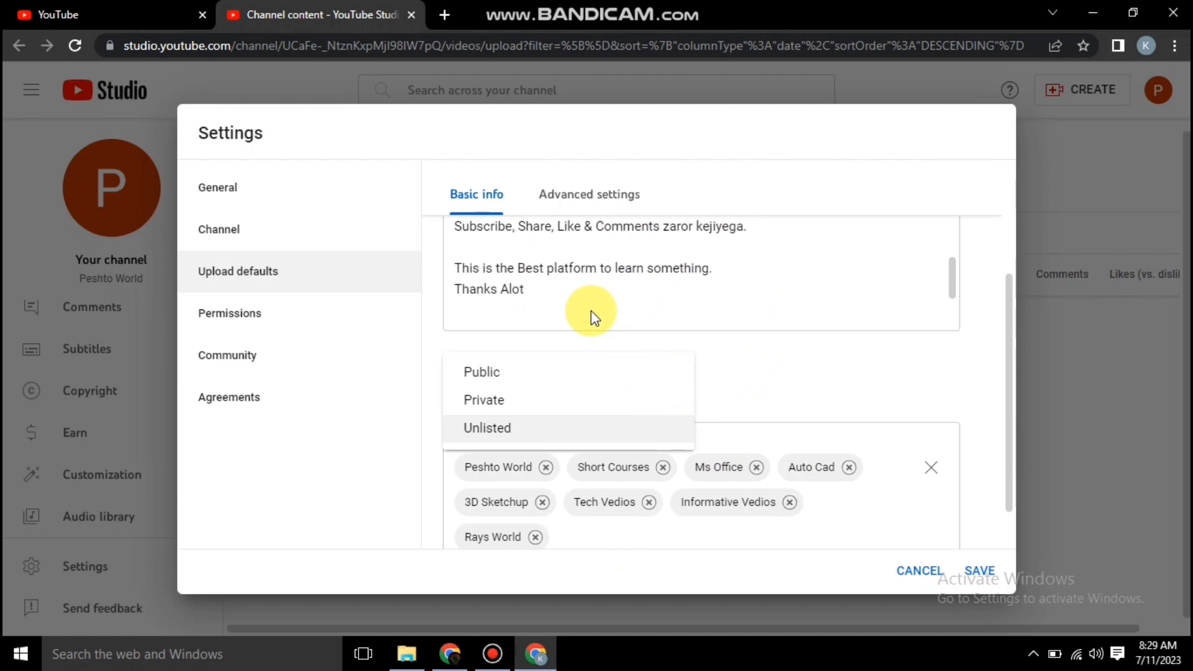
click(503, 403)
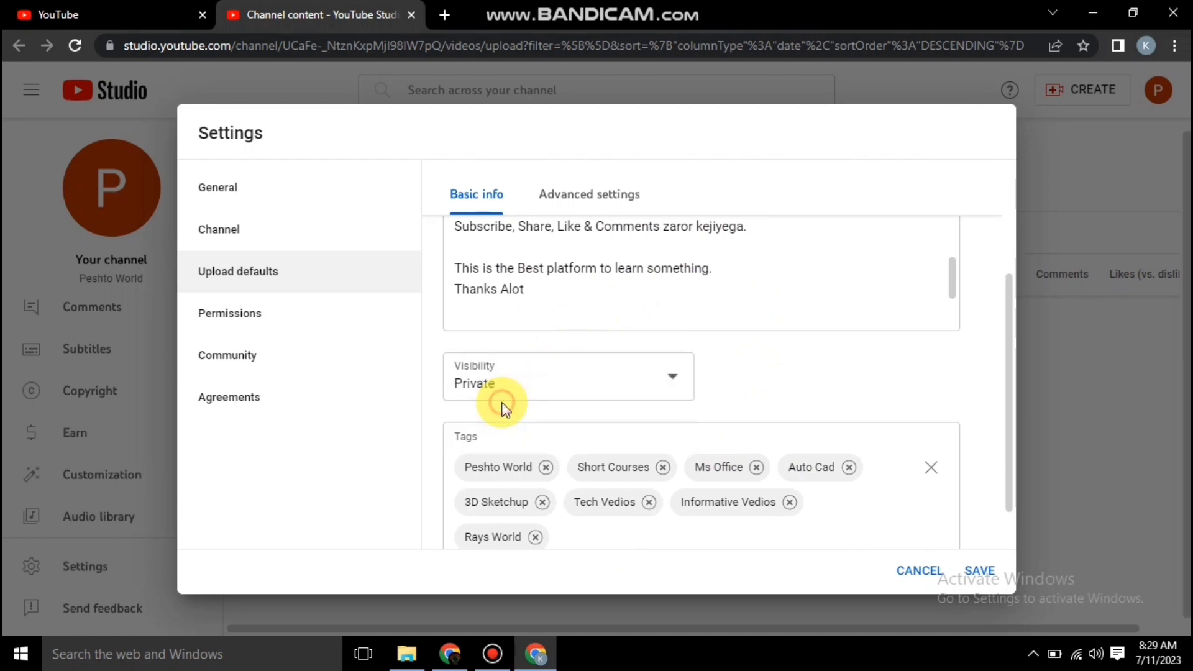
click(674, 384)
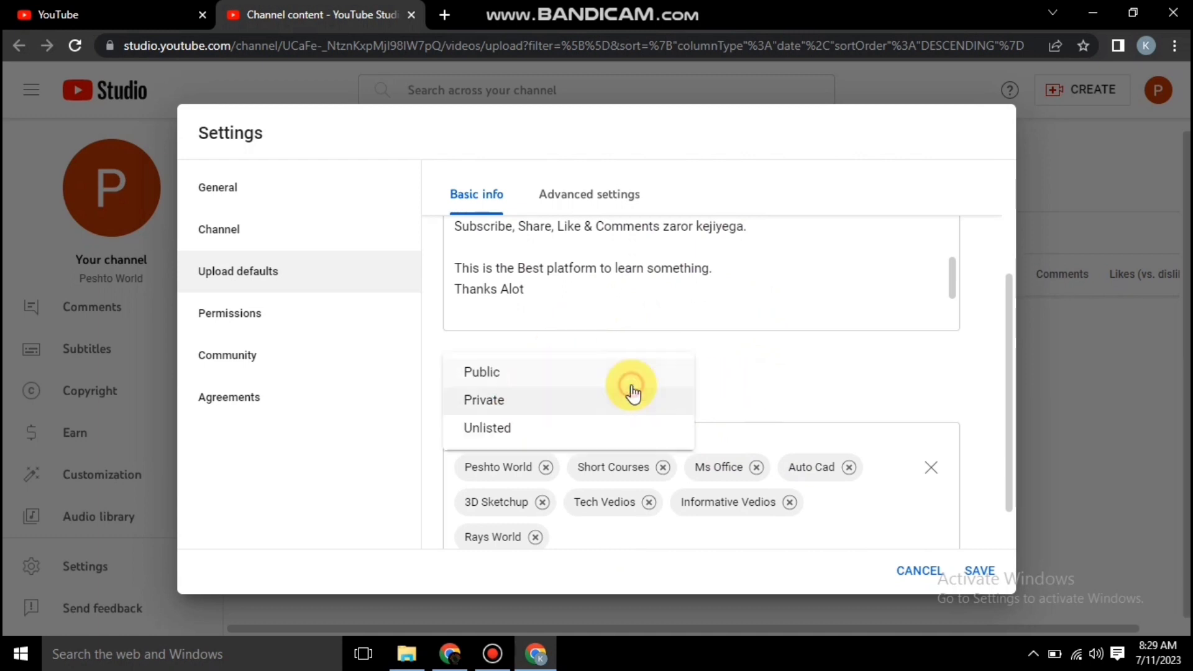
click(496, 372)
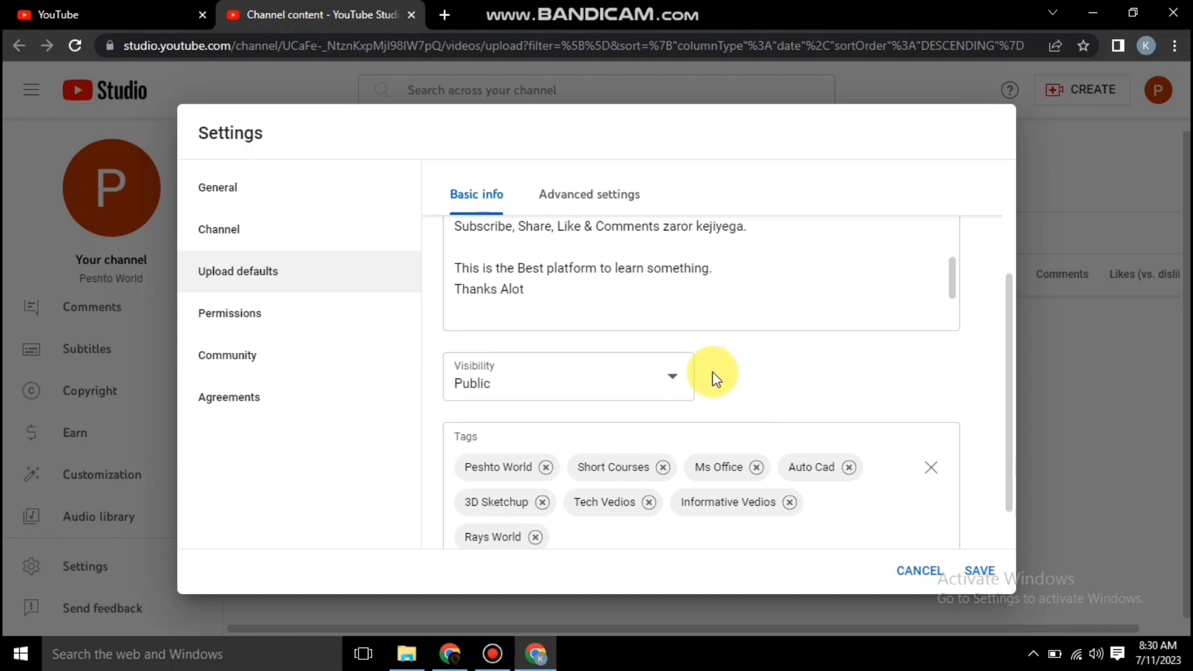
click(662, 389)
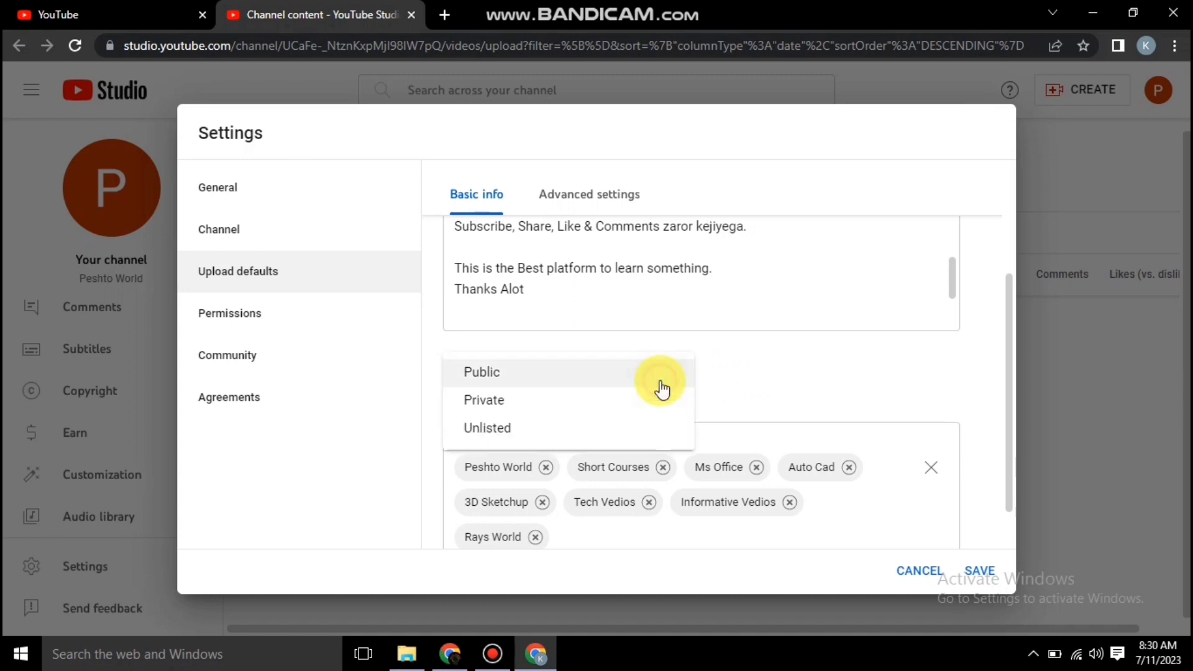
click(580, 373)
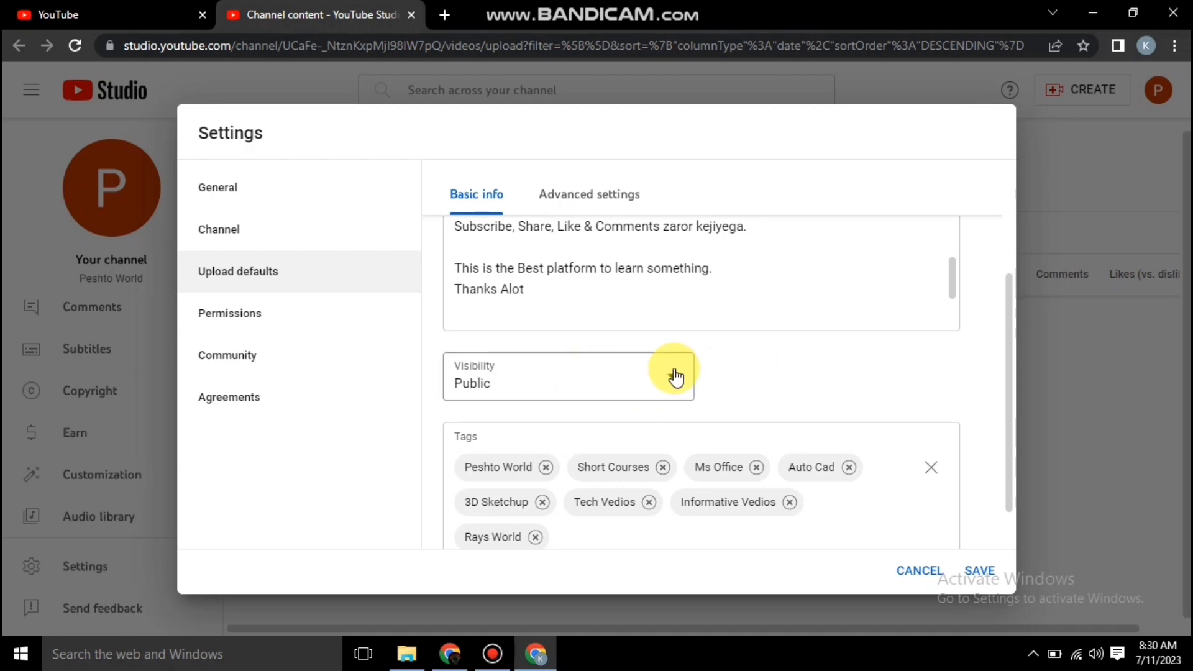
Step: Set the default video visibility to Private and check the available visibility options once more
click(649, 381)
click(485, 407)
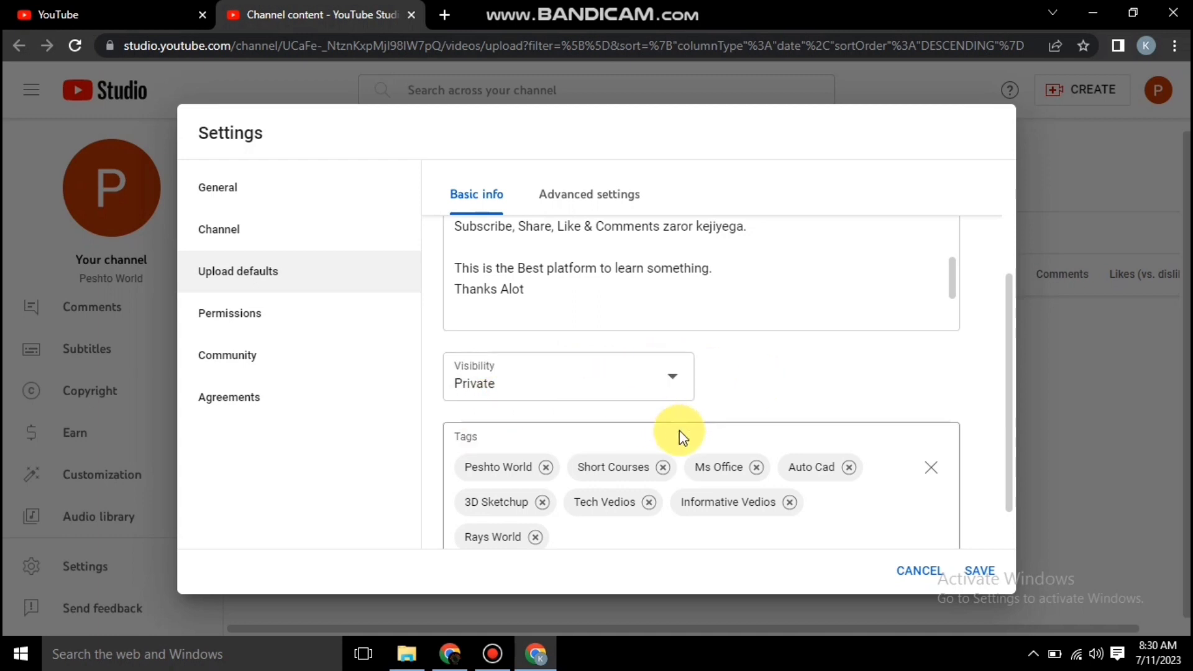
click(673, 387)
click(786, 384)
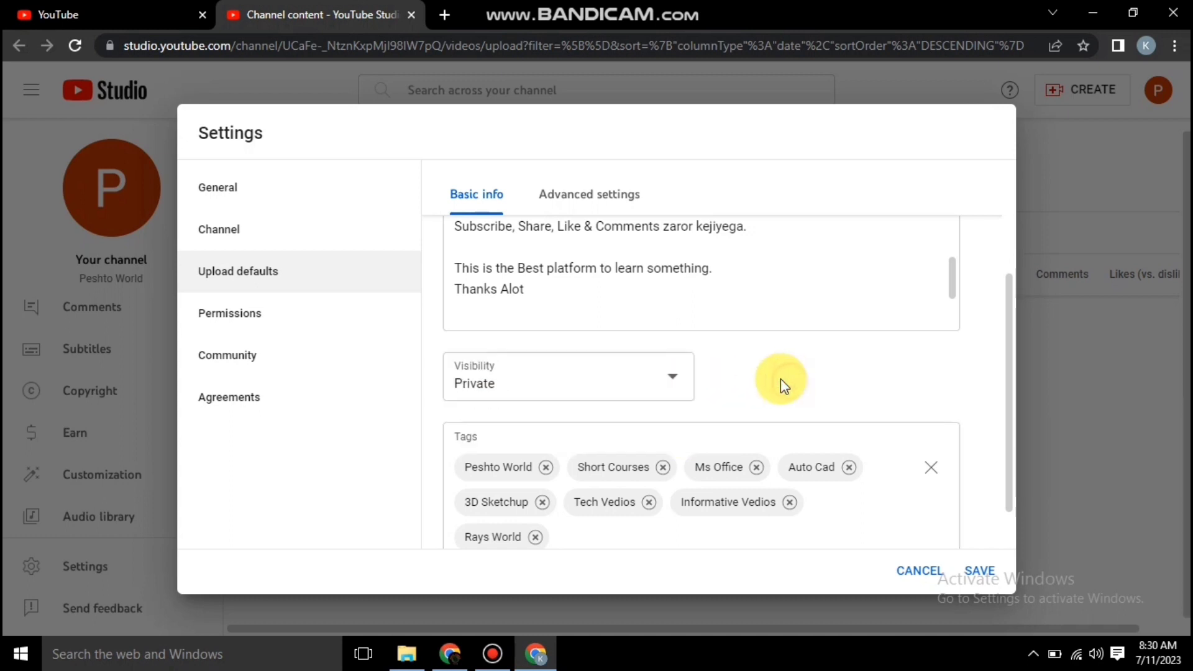
Step: Add "World" to the default video tags
scroll(666, 546, down, 1)
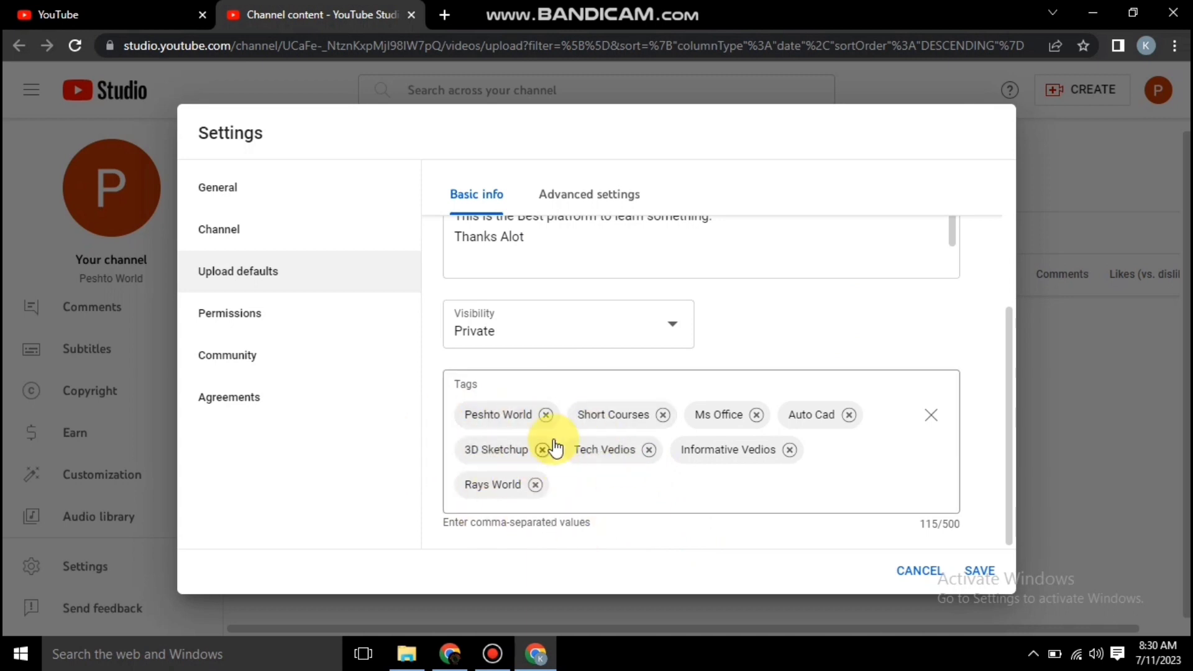
click(577, 482)
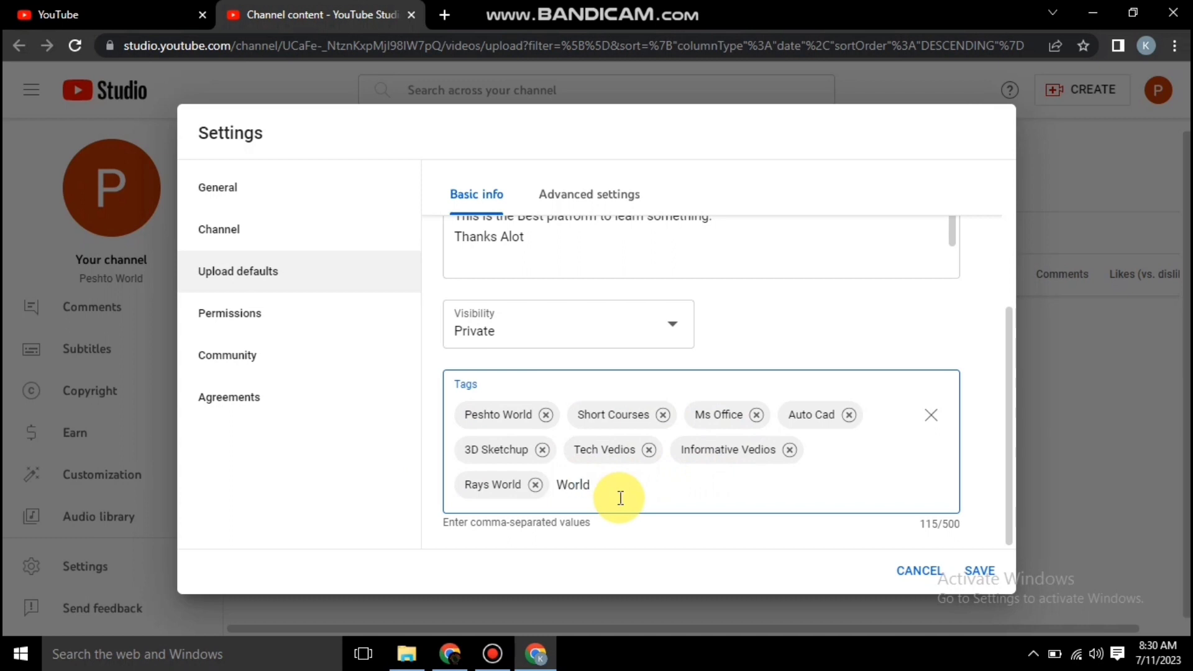
text(World)
key(Return)
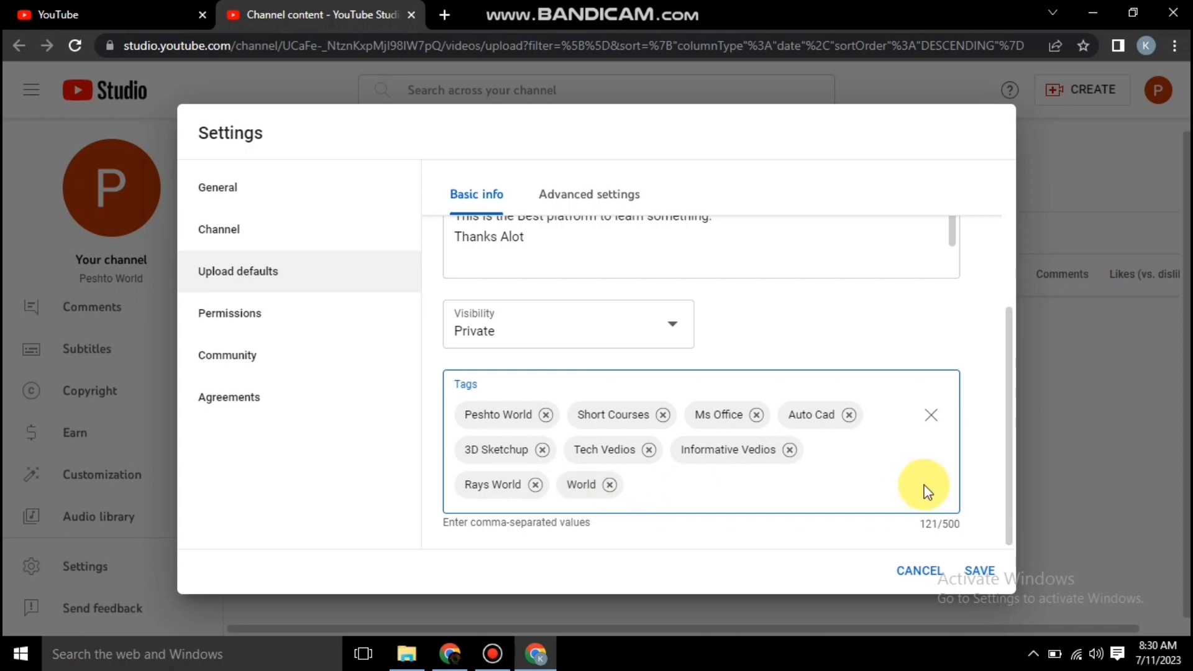
Step: In the upload defaults' advanced settings, try the Creative Commons - Attribution license and return to Standard YouTube License
click(610, 205)
scroll(774, 347, up, 4)
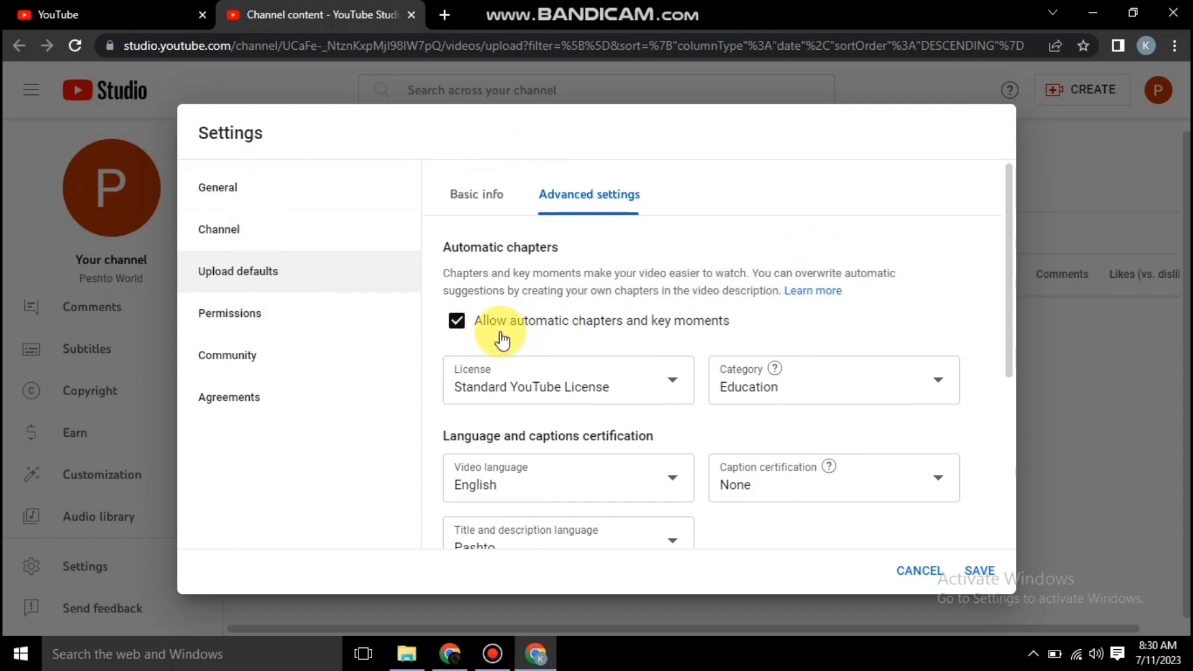
click(664, 386)
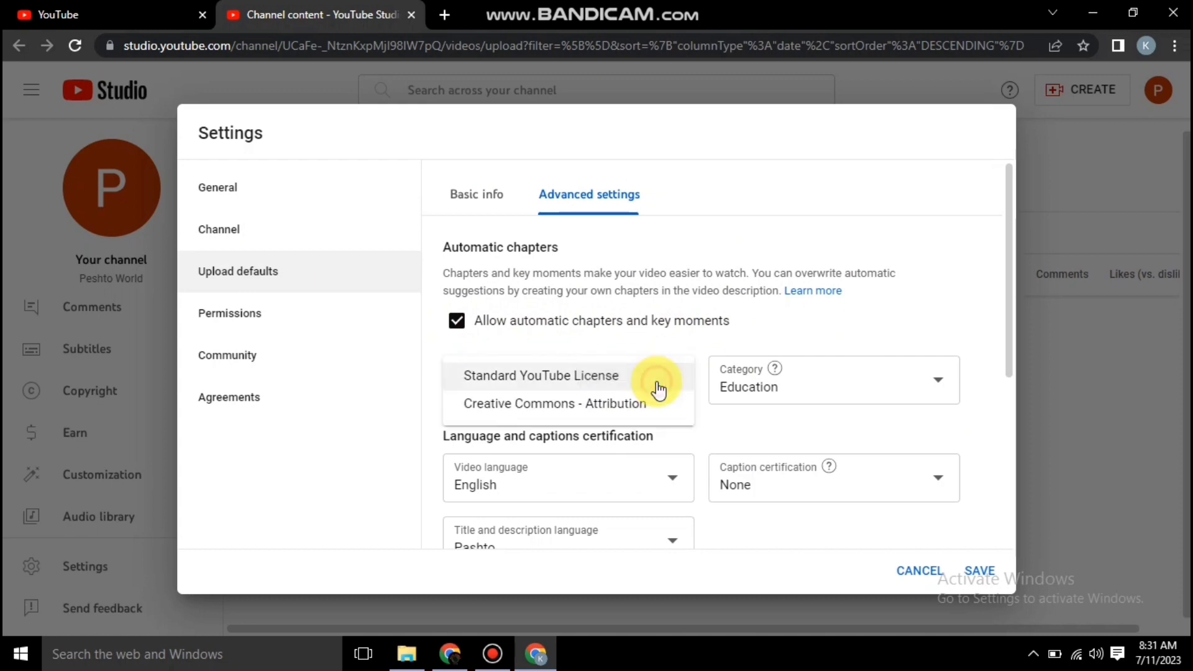
click(536, 382)
click(533, 381)
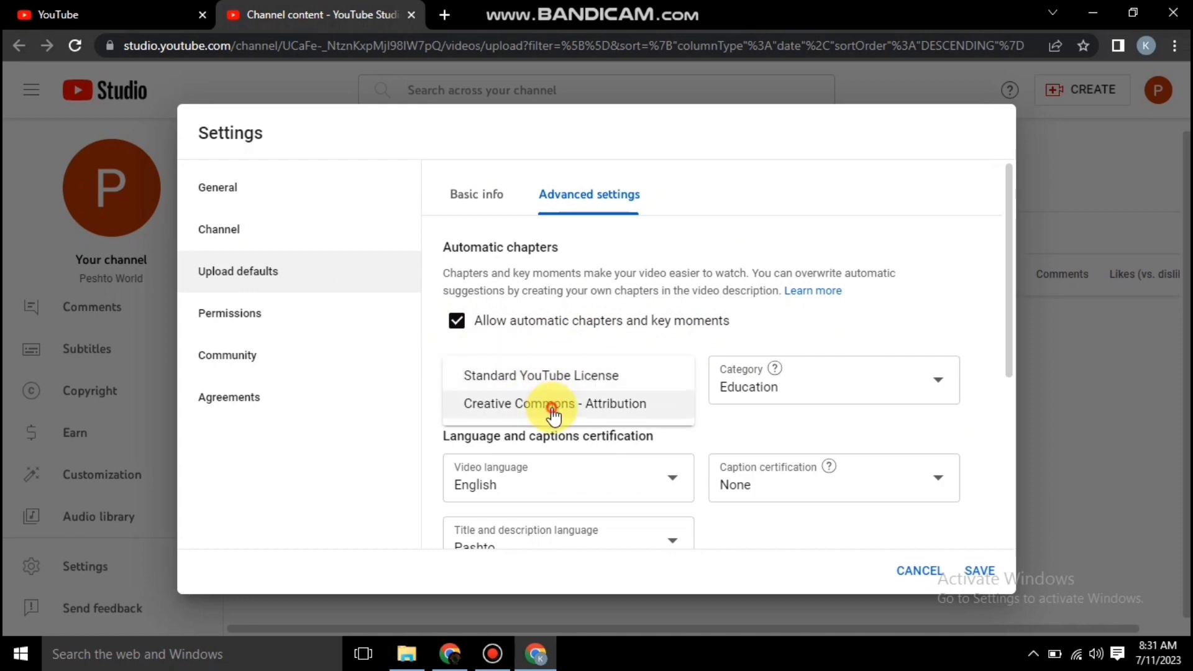
click(552, 408)
click(615, 387)
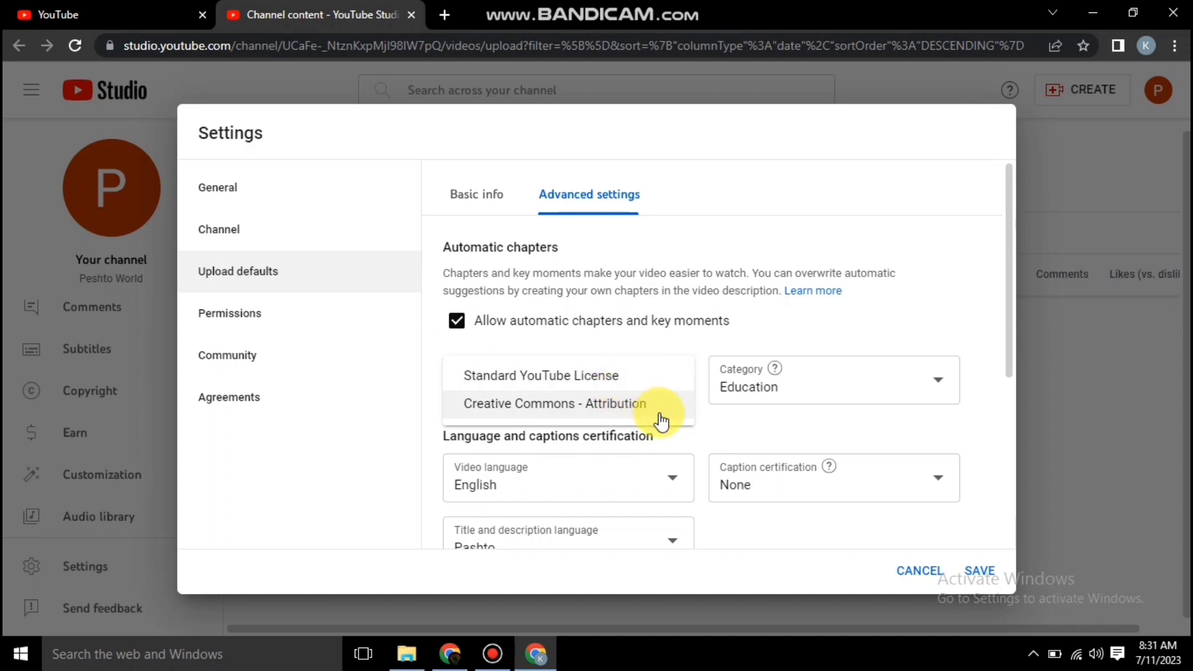
click(644, 380)
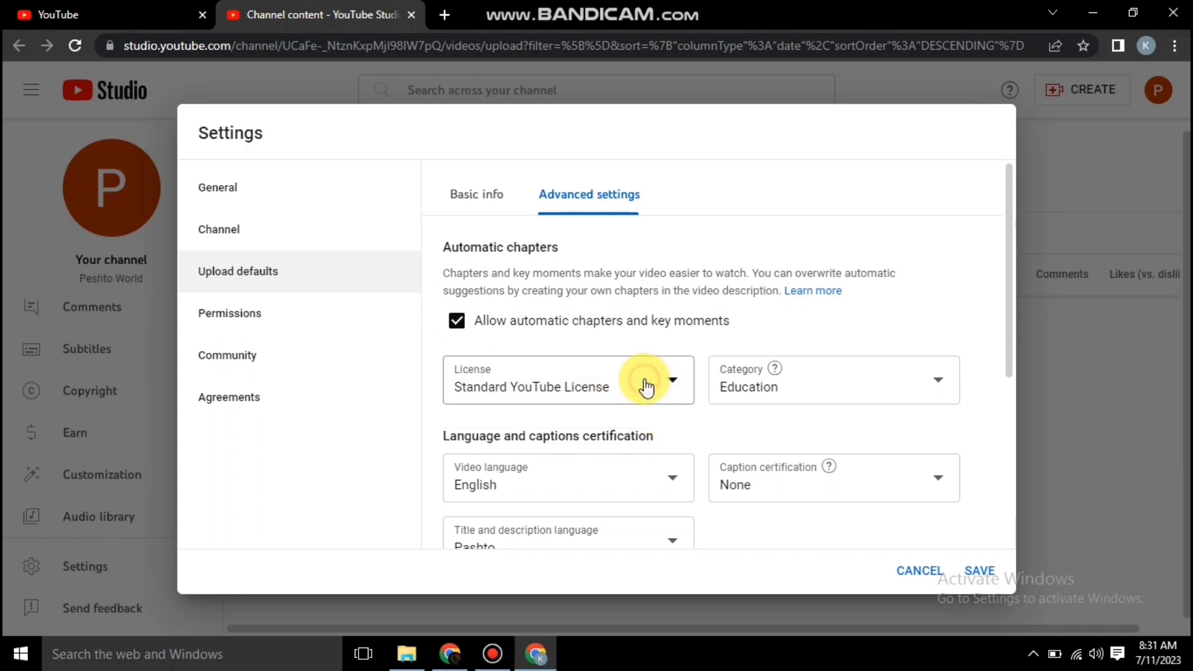
click(646, 386)
click(644, 384)
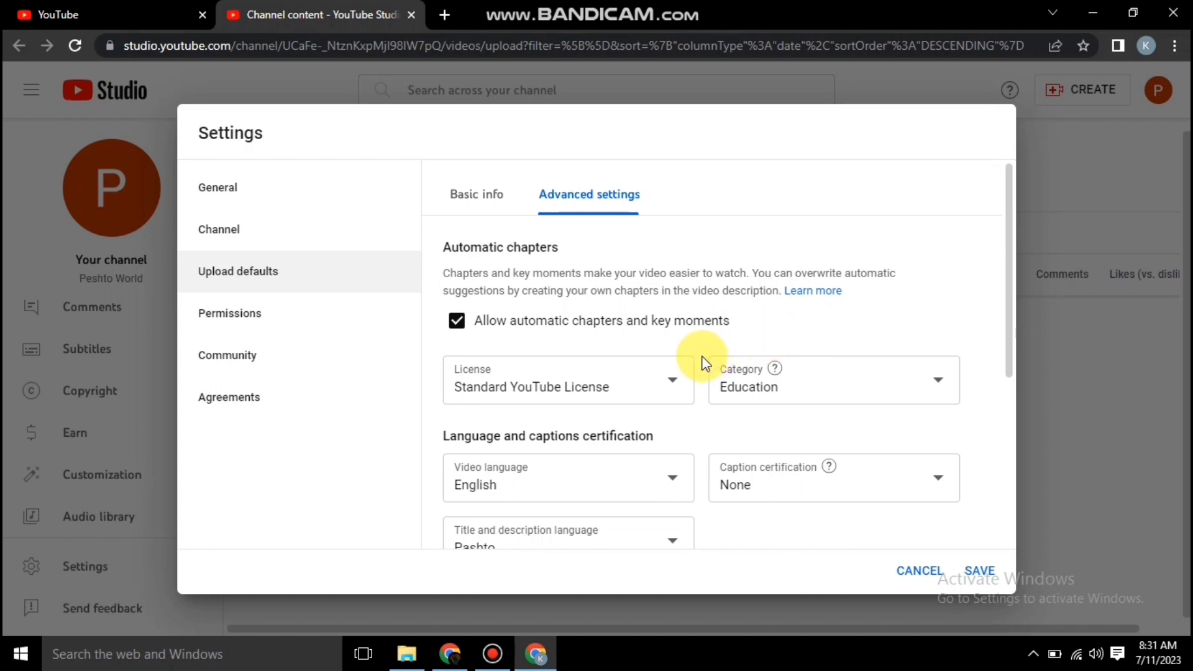
Step: Switch the default license to Creative Commons - Attribution once more, and set it back to Standard YouTube License
click(679, 381)
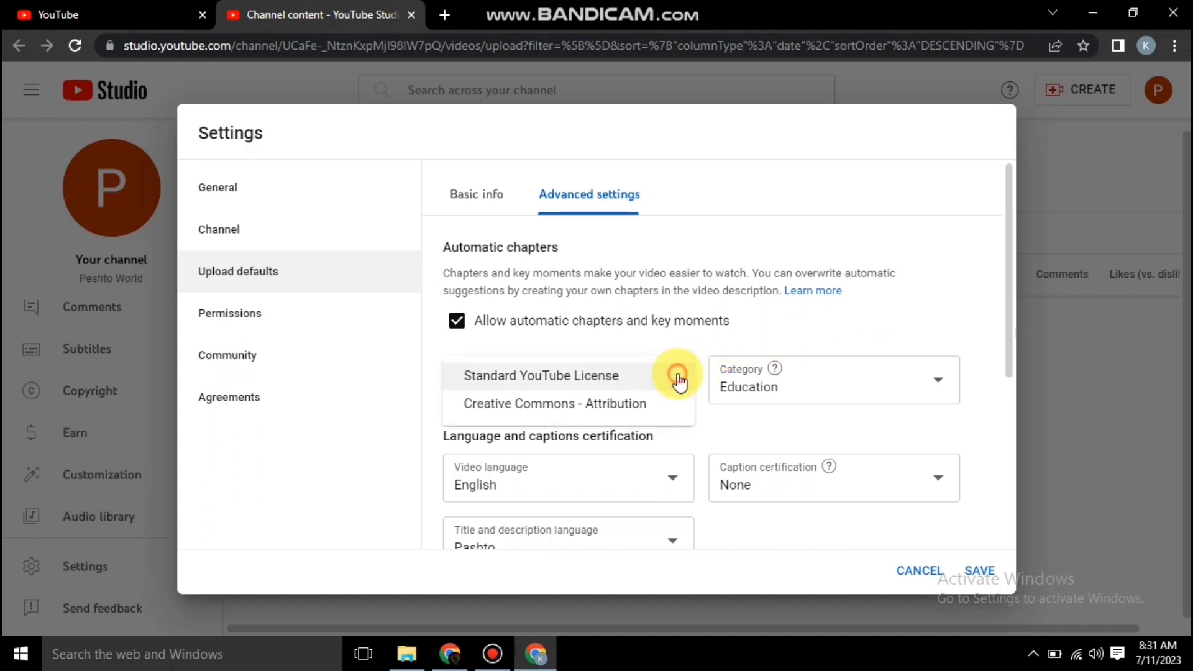
click(559, 405)
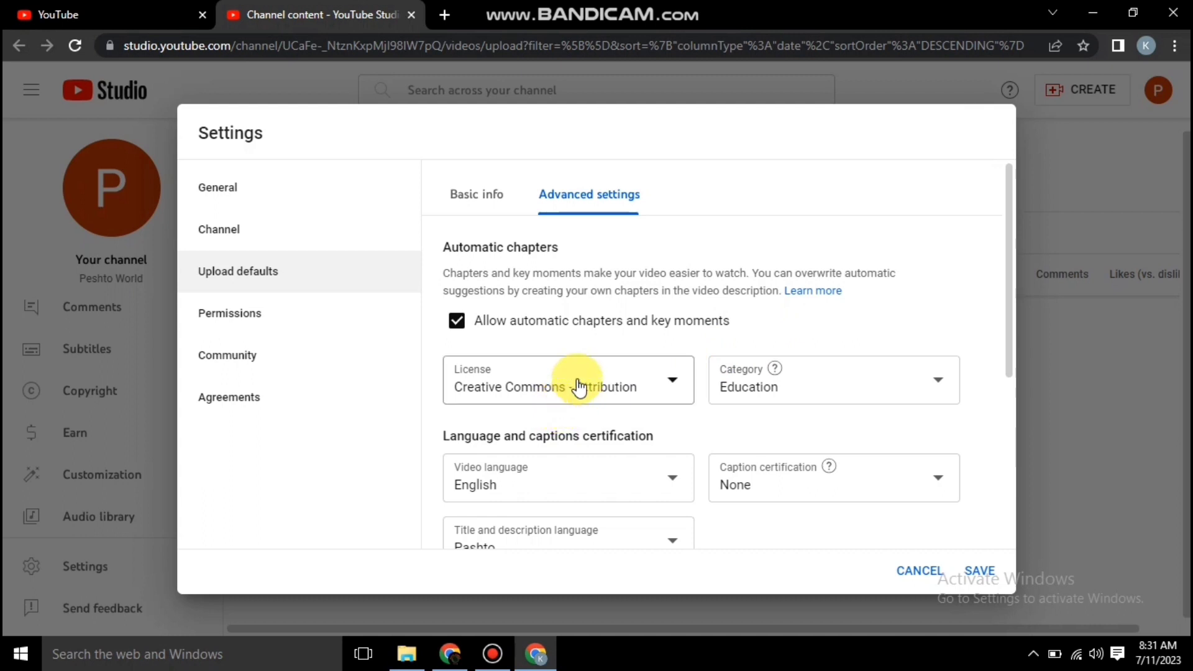
click(797, 335)
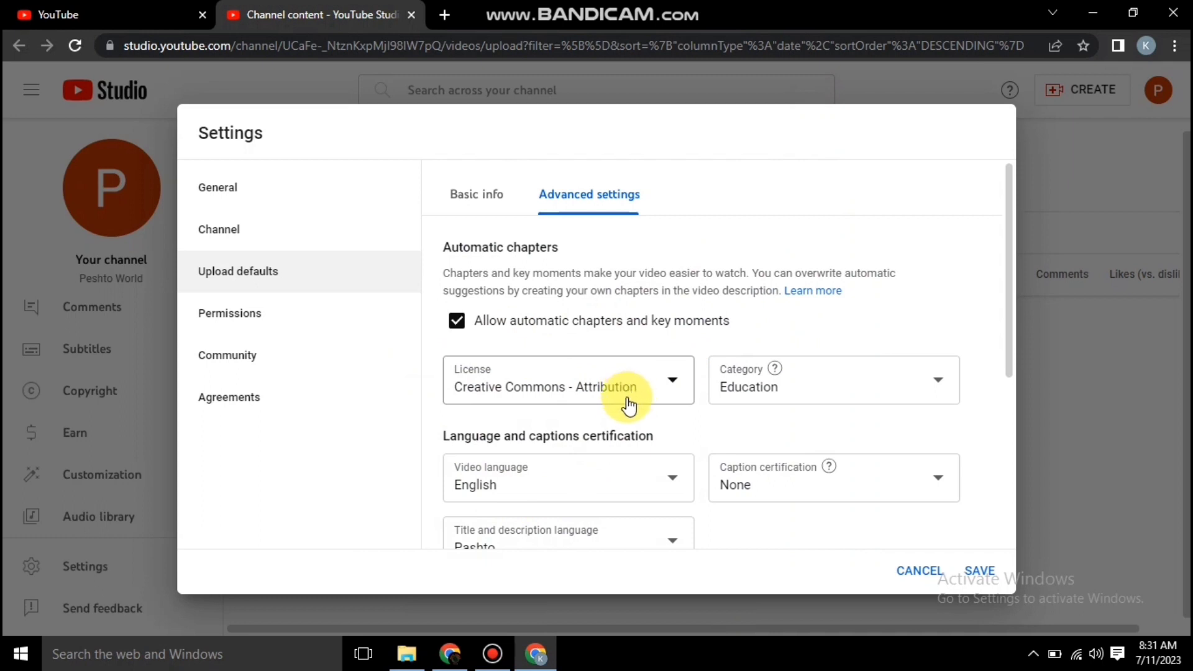
click(639, 382)
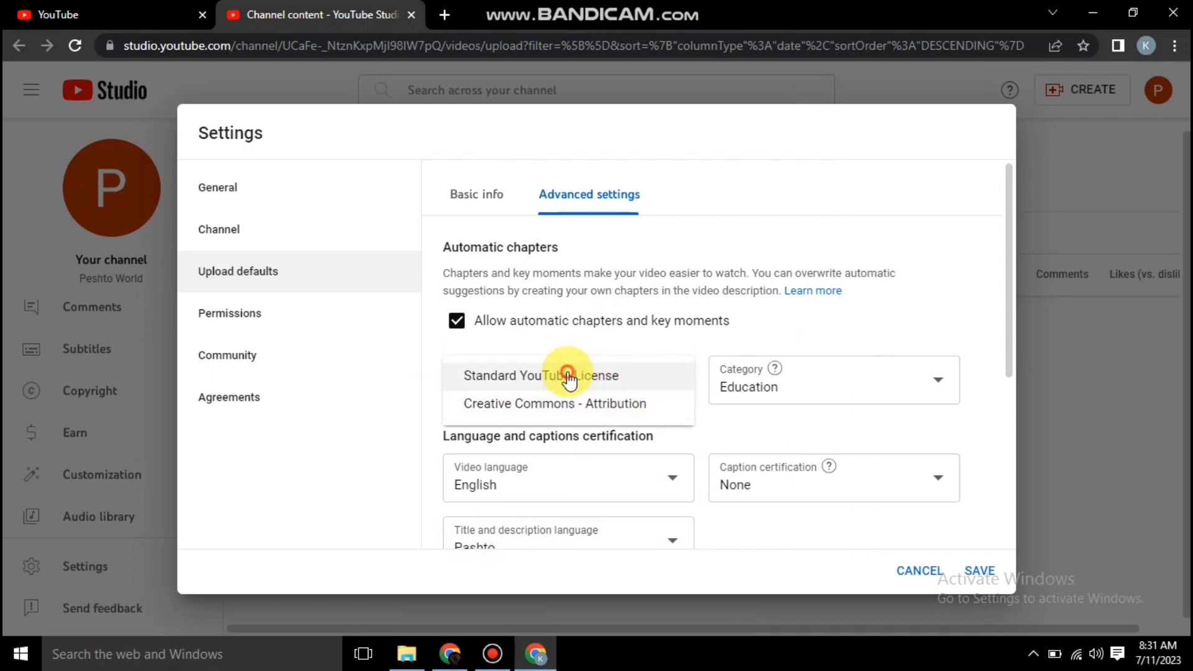
click(569, 377)
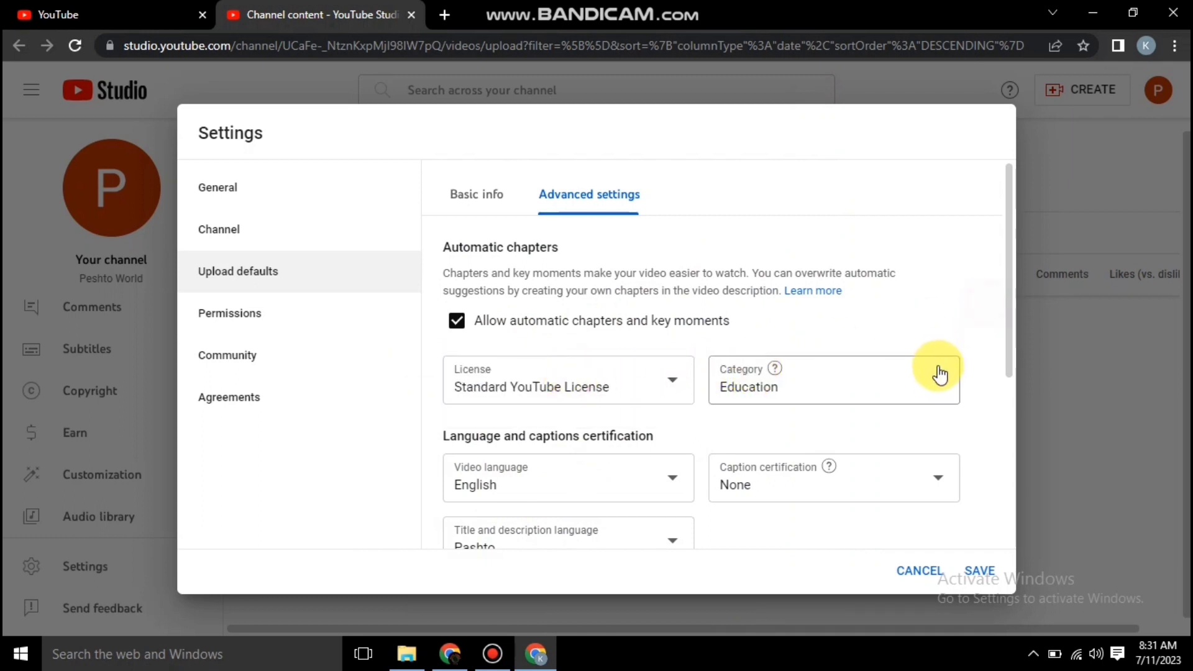
Step: Look through the available default video categories and choose Education
click(926, 386)
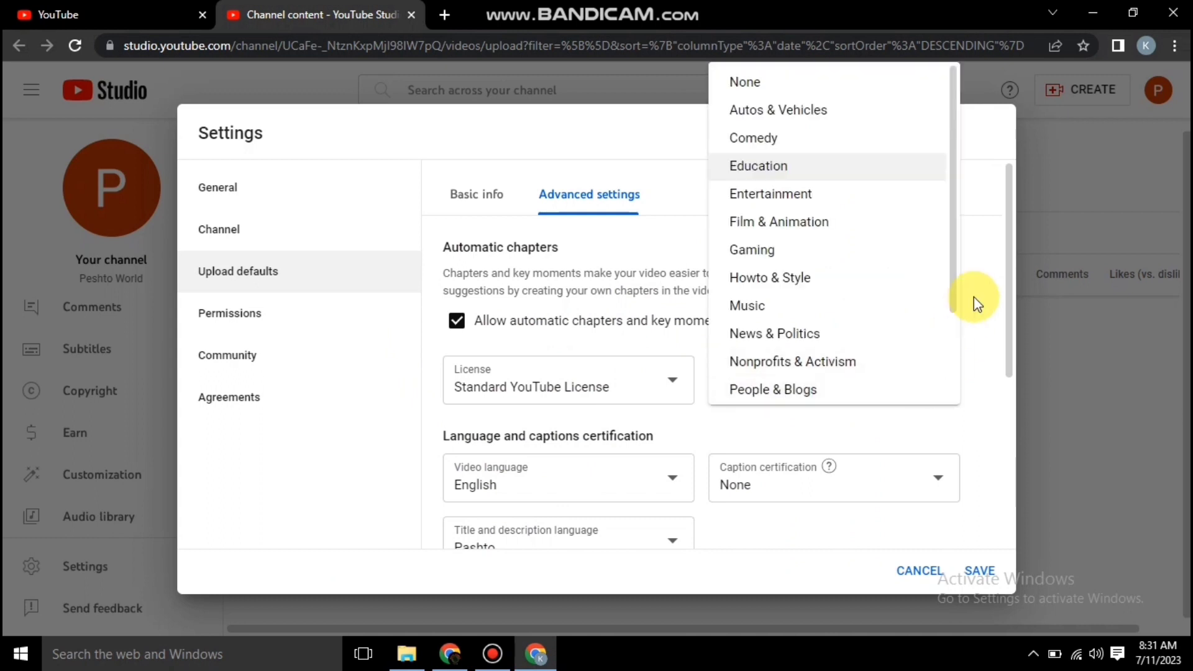
click(985, 267)
click(916, 385)
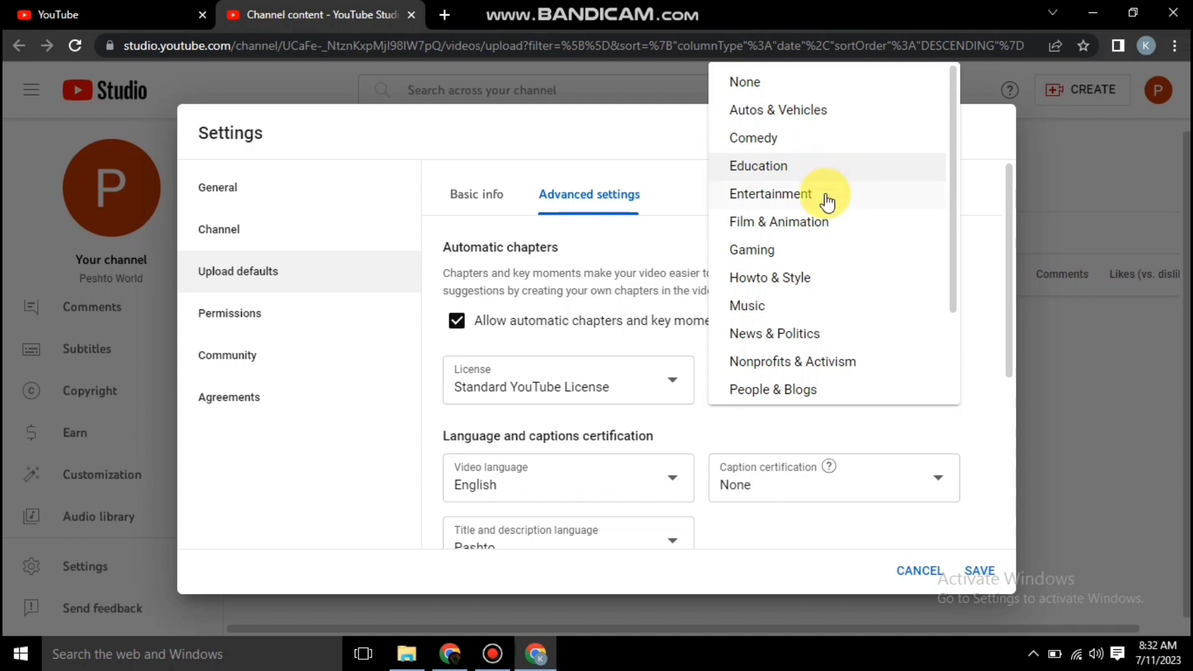
scroll(842, 248, down, 2)
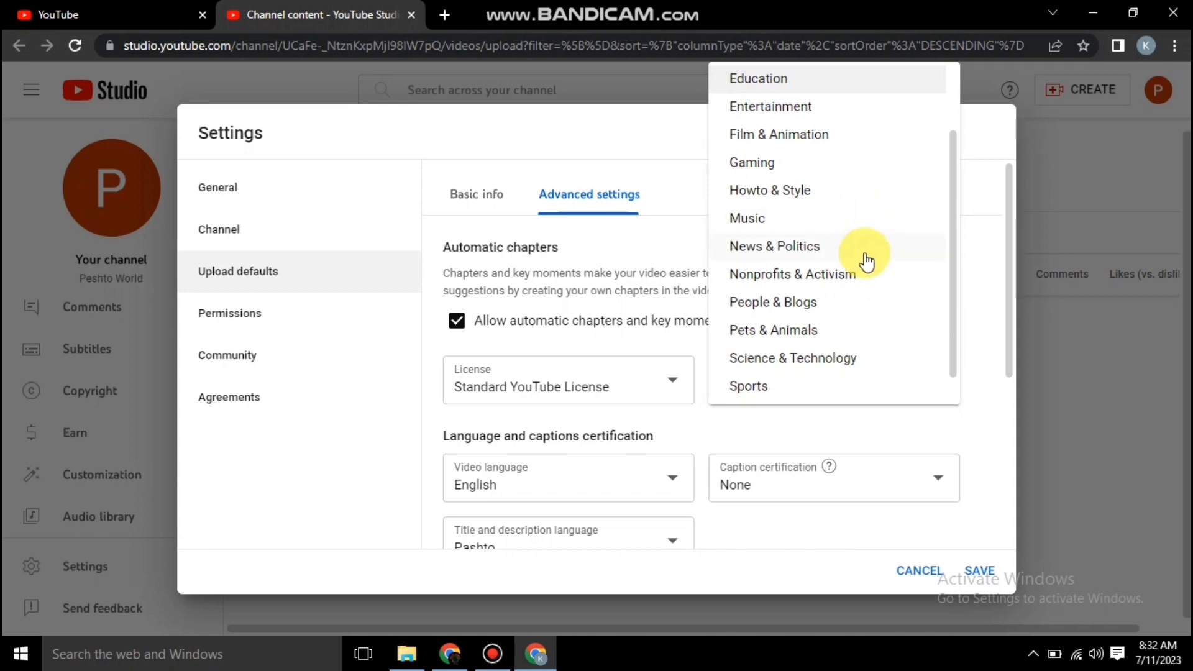
scroll(863, 286, down, 1)
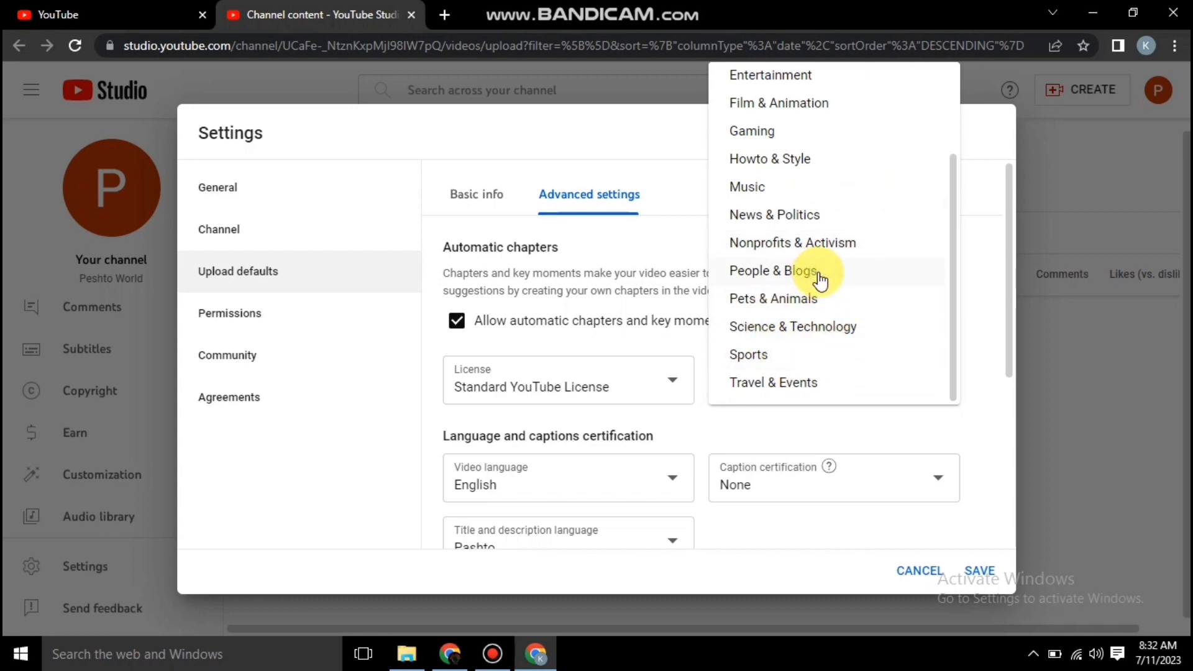
scroll(819, 279, up, 2)
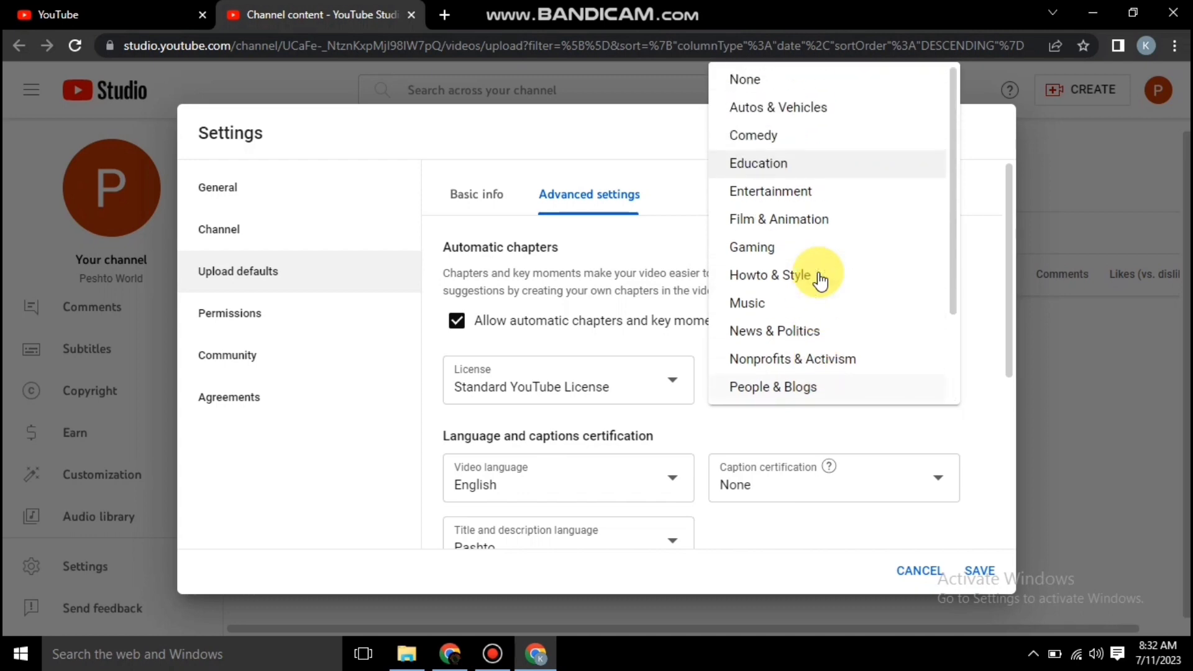
click(784, 178)
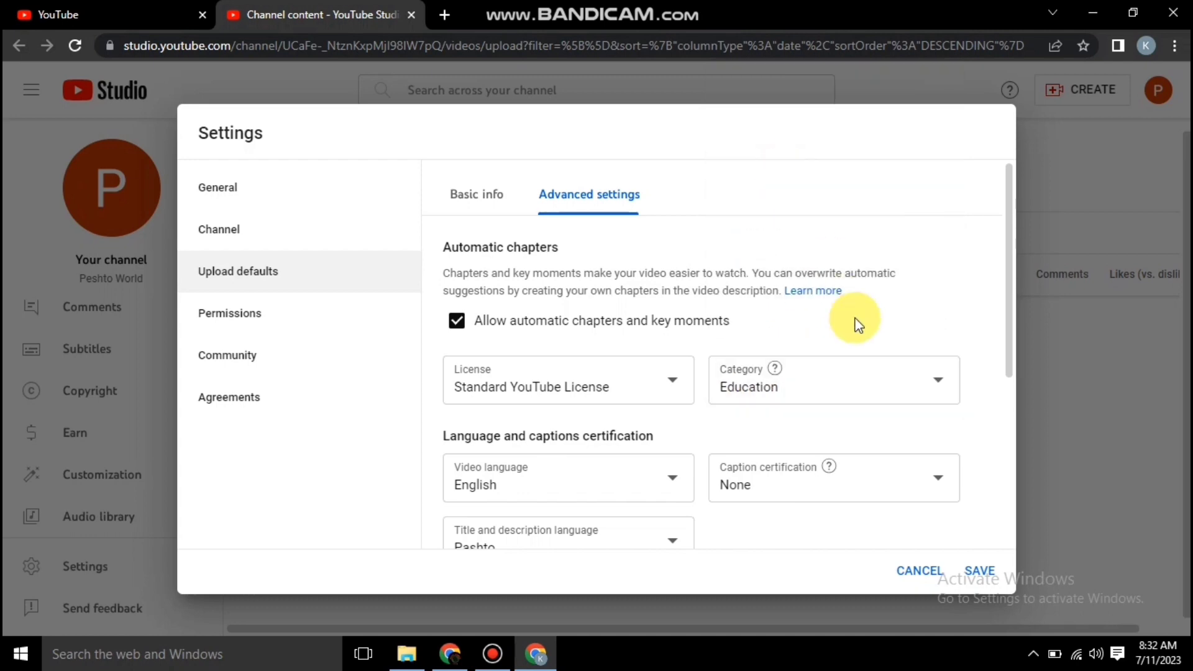
Step: Set the default video language to Pashto in the upload defaults' advanced settings
scroll(887, 320, down, 4)
scroll(887, 319, up, 1)
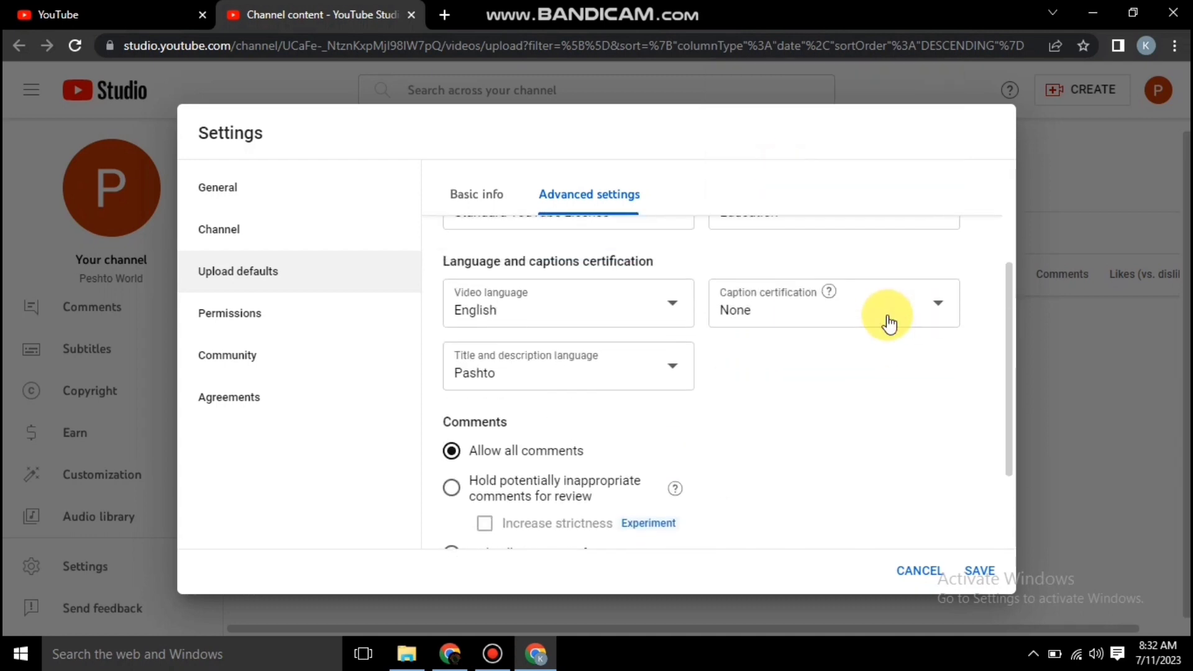
click(642, 319)
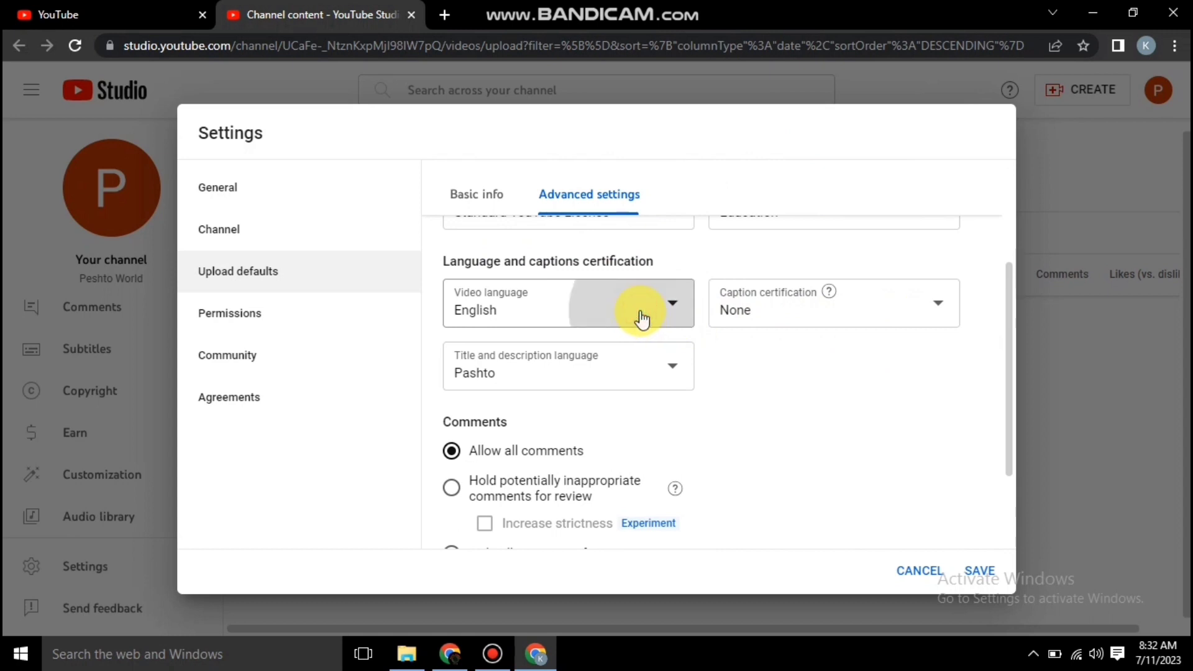
click(901, 390)
click(573, 305)
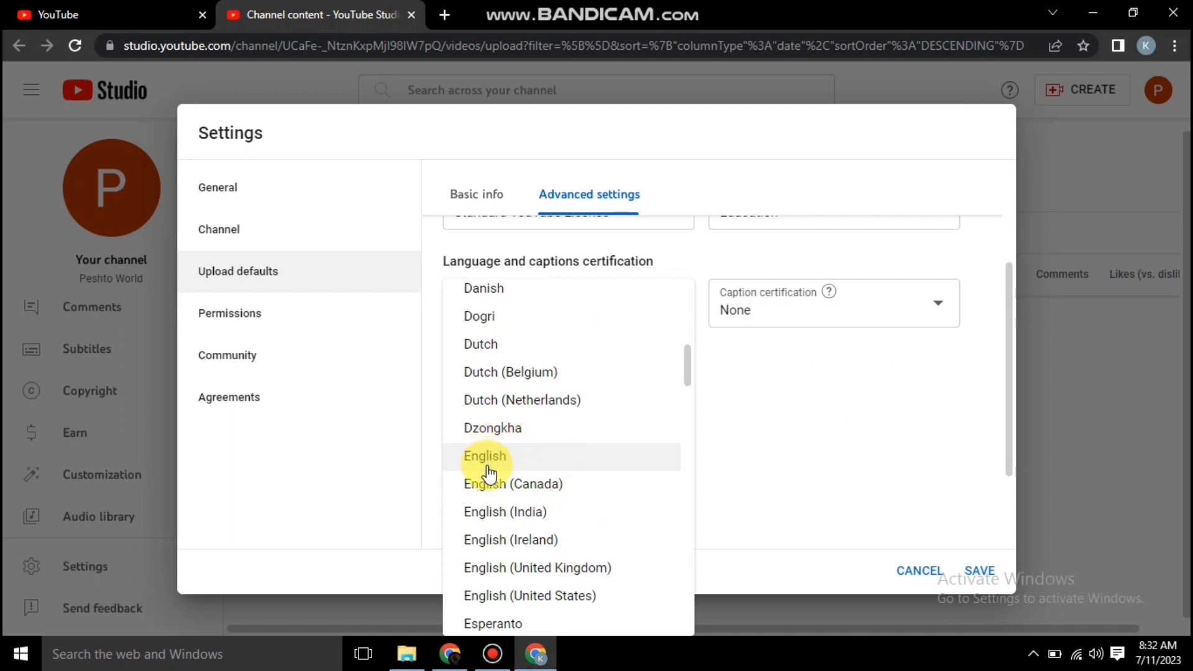
scroll(515, 435, down, 7)
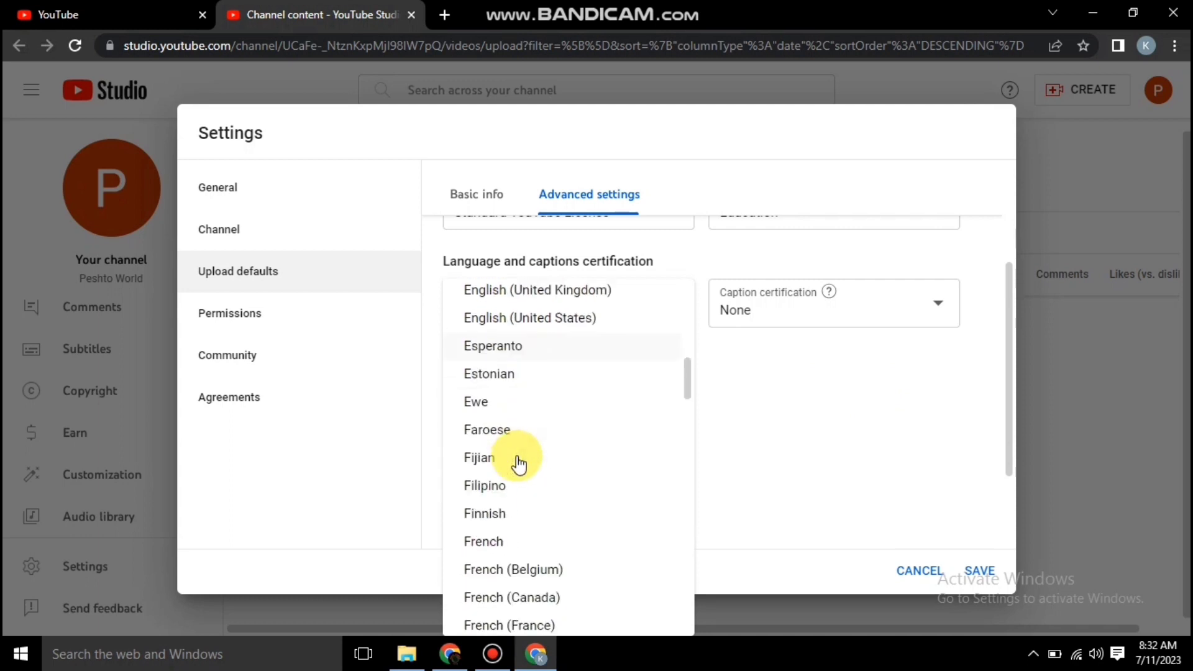
scroll(519, 463, down, 6)
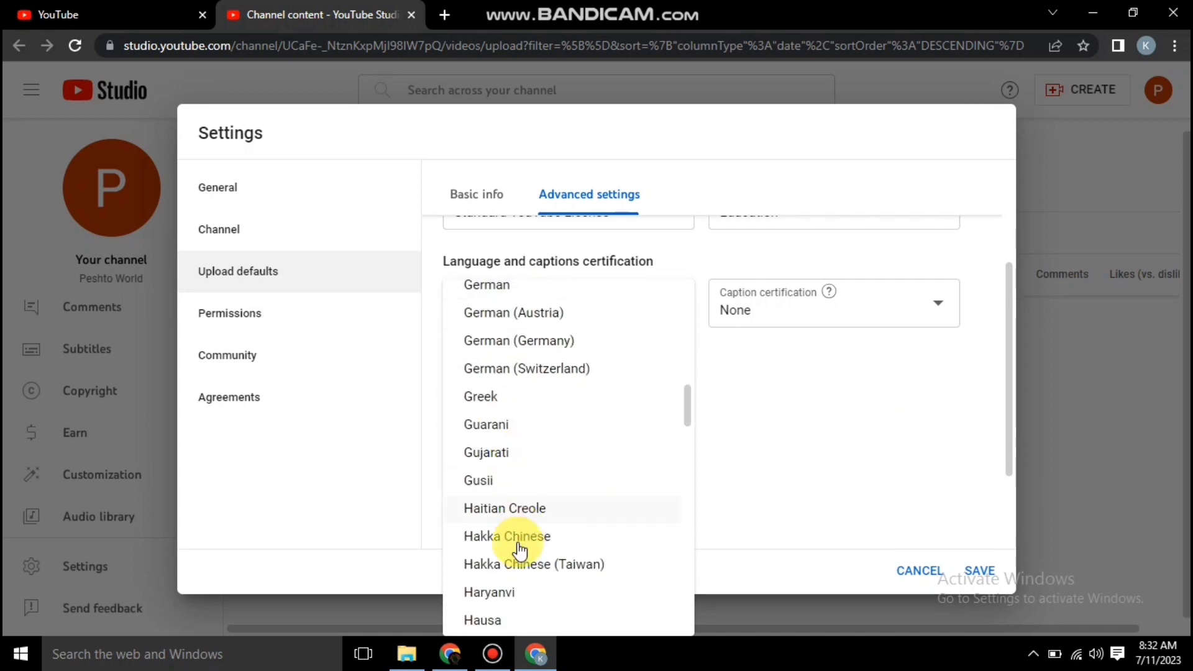
scroll(517, 553, down, 20)
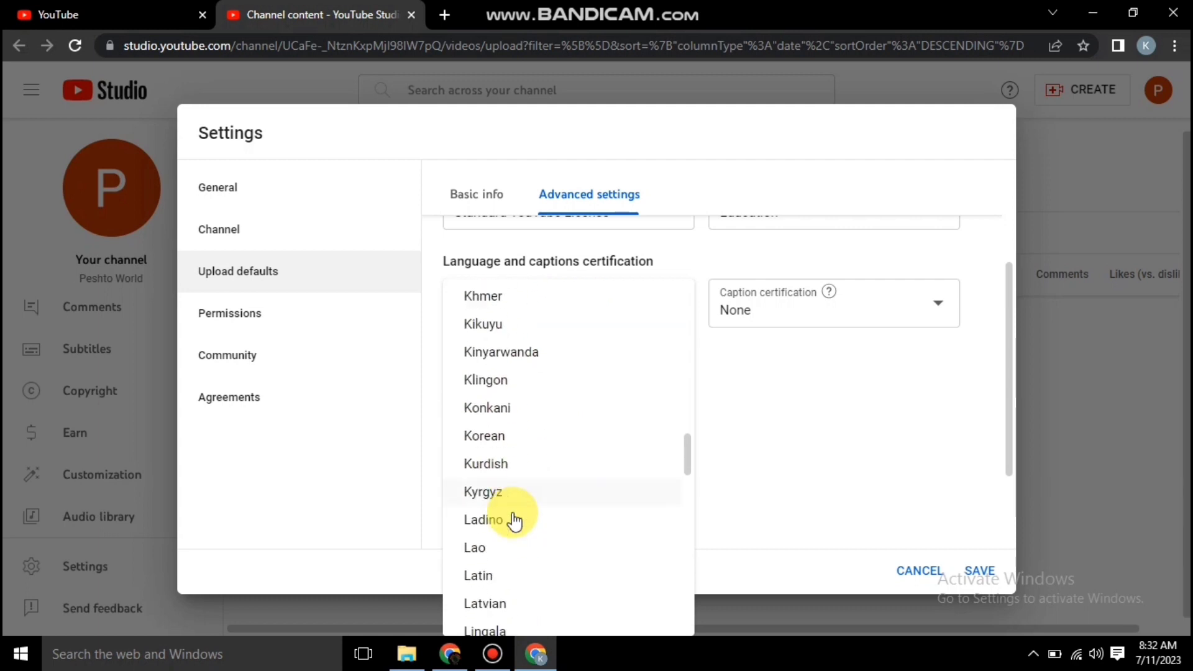
scroll(516, 529, down, 12)
scroll(516, 530, up, 6)
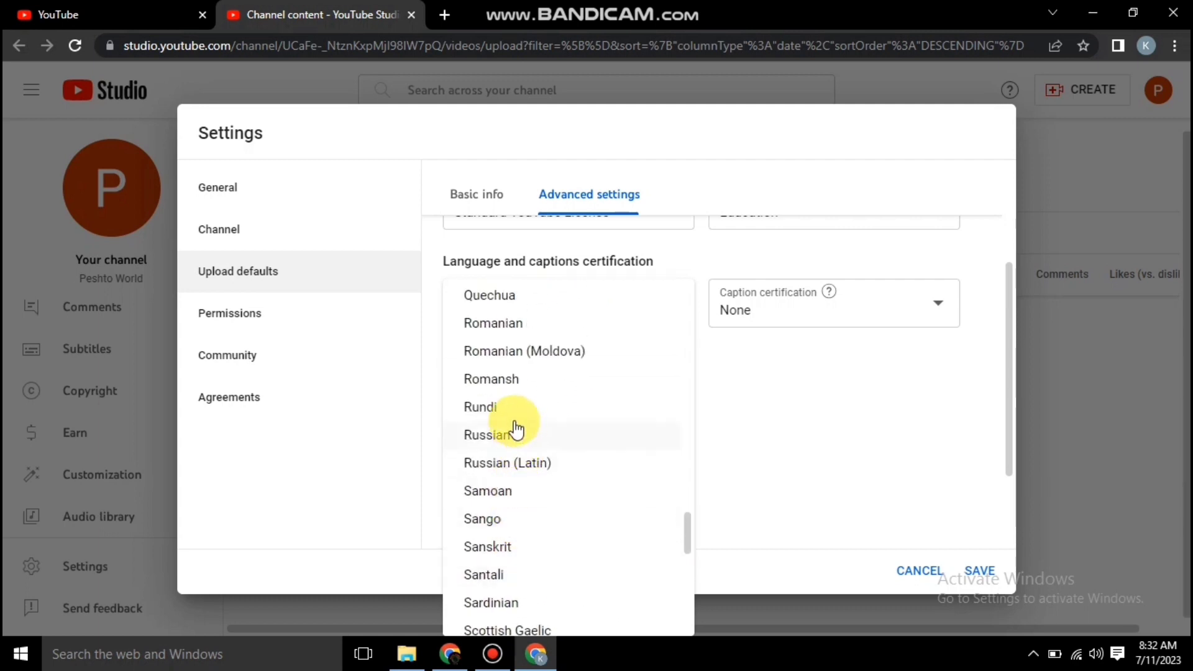
scroll(516, 428, up, 3)
scroll(515, 427, up, 3)
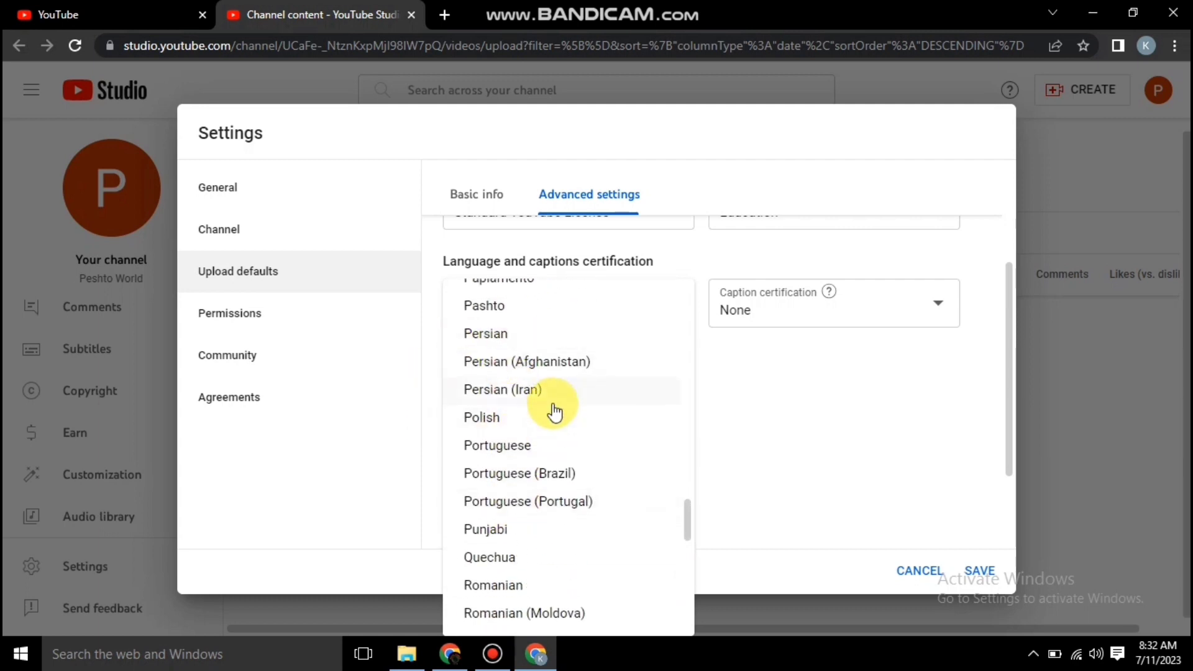
scroll(547, 404, up, 3)
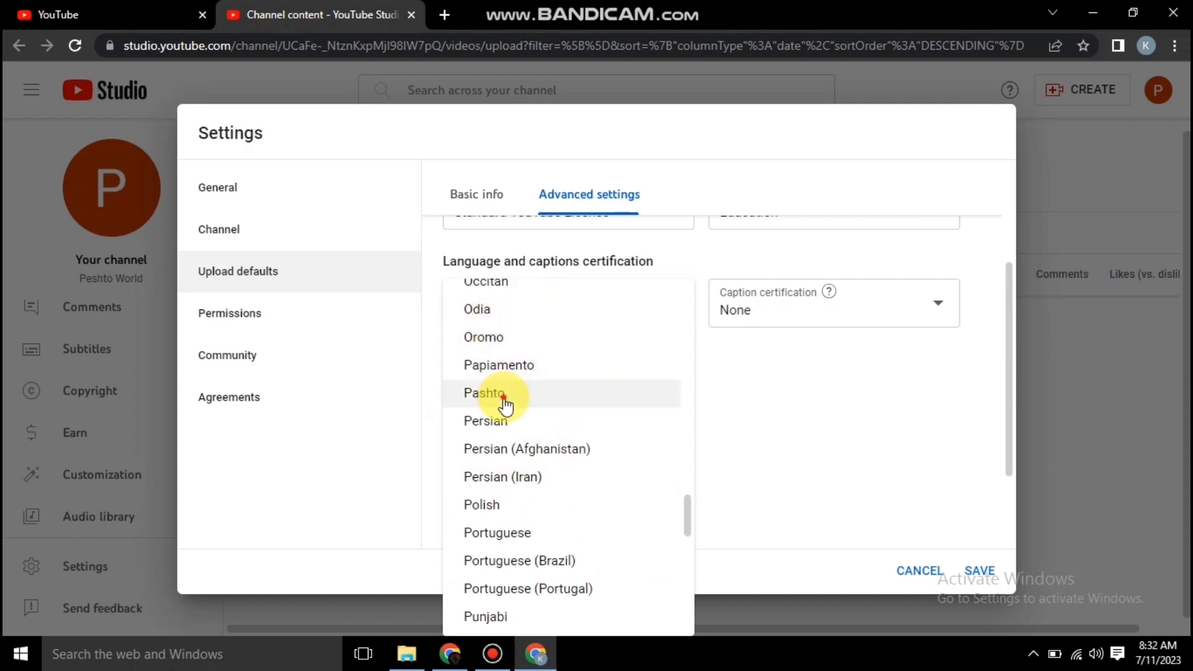
click(472, 397)
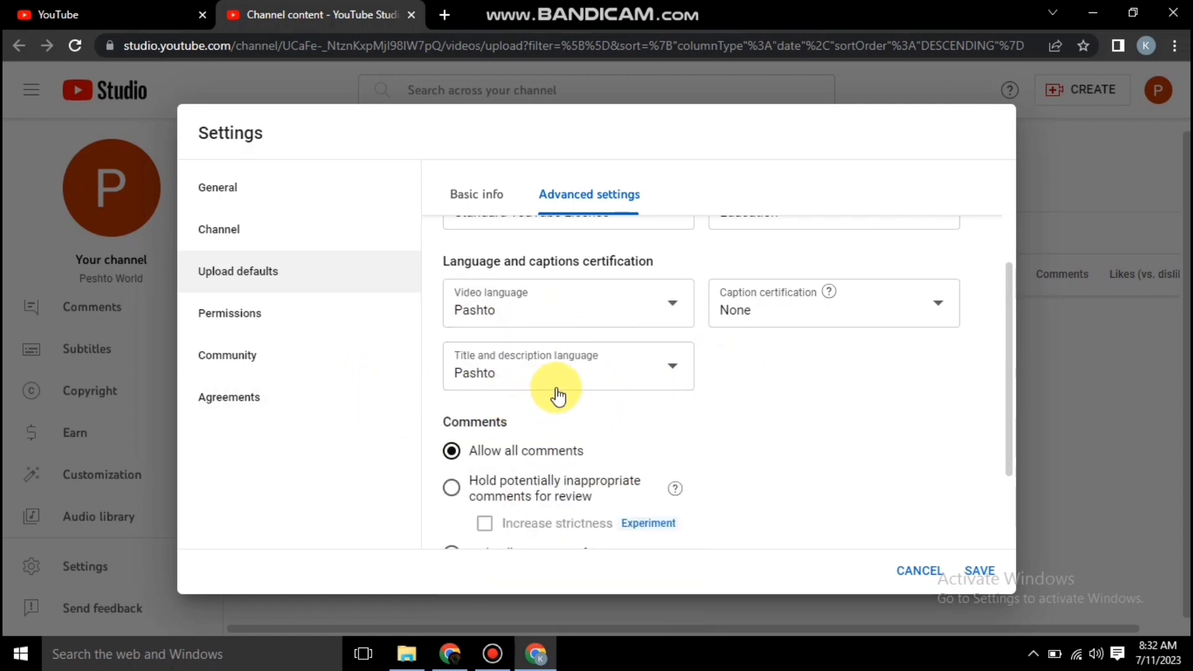
Step: Examine the caption certification options and the default comment settings for uploads
click(866, 303)
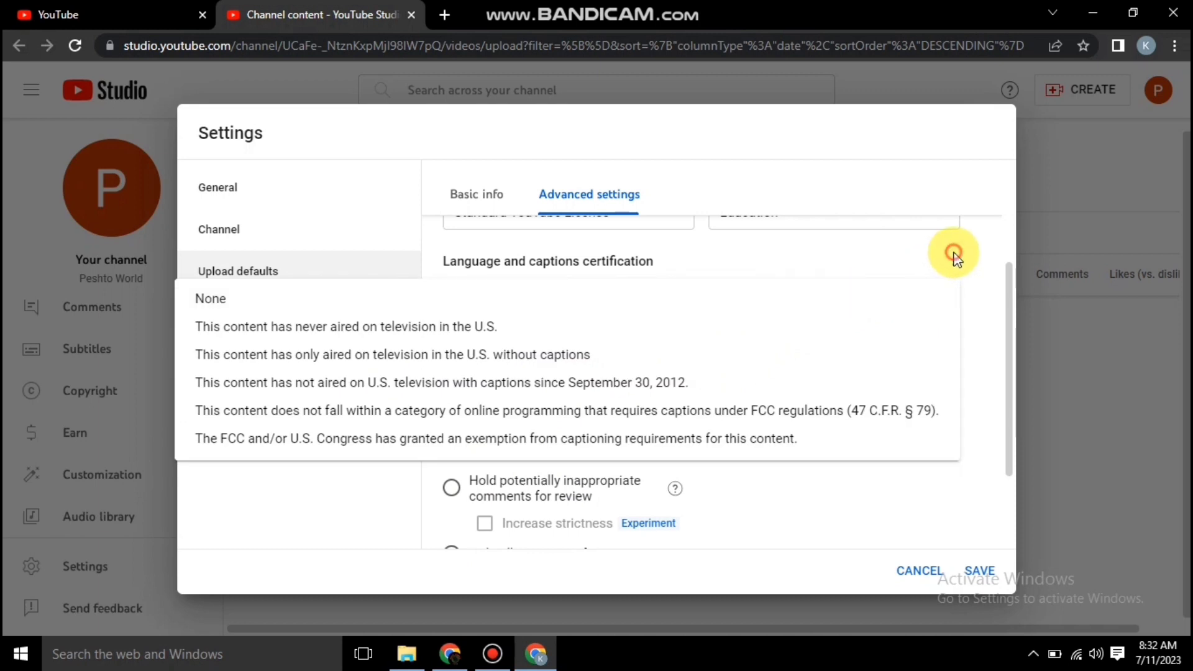
click(954, 255)
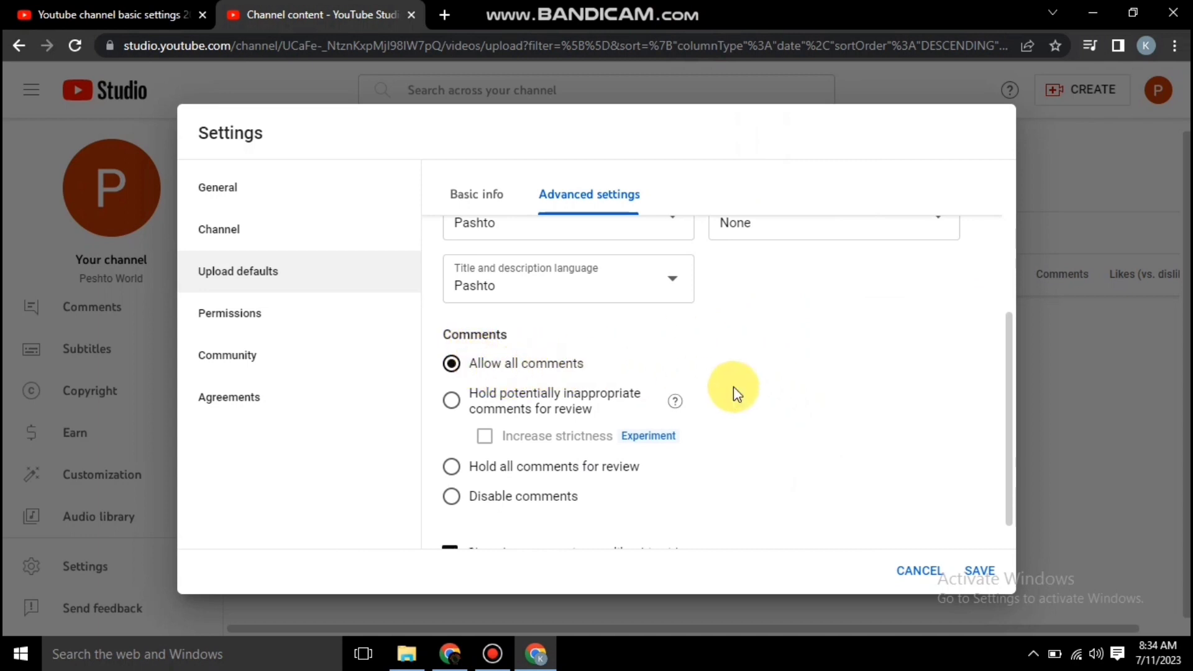
scroll(621, 379, down, 1)
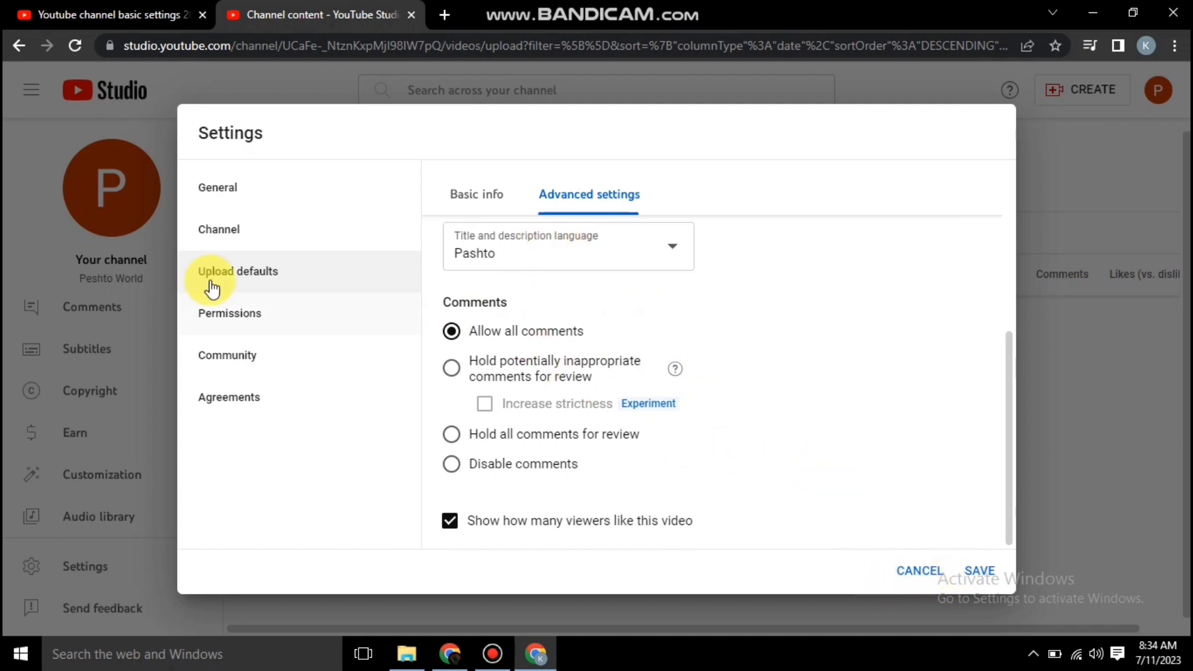
Step: Review the channel's Permissions, Community automated filters and Agreements settings
click(251, 319)
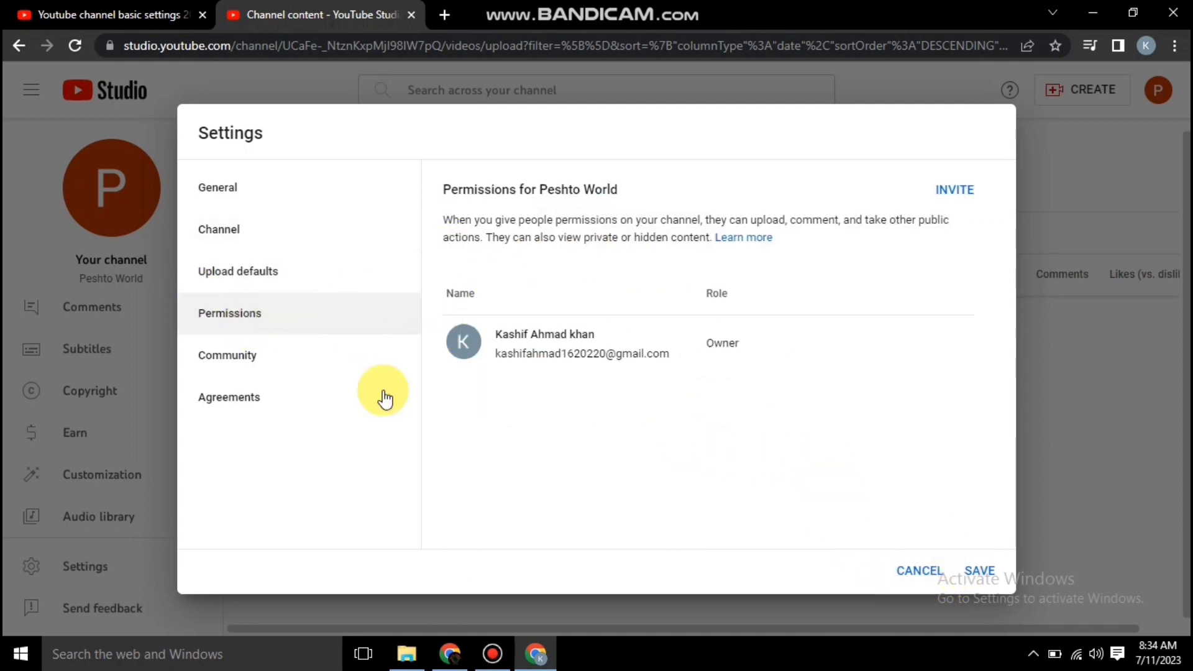
click(258, 360)
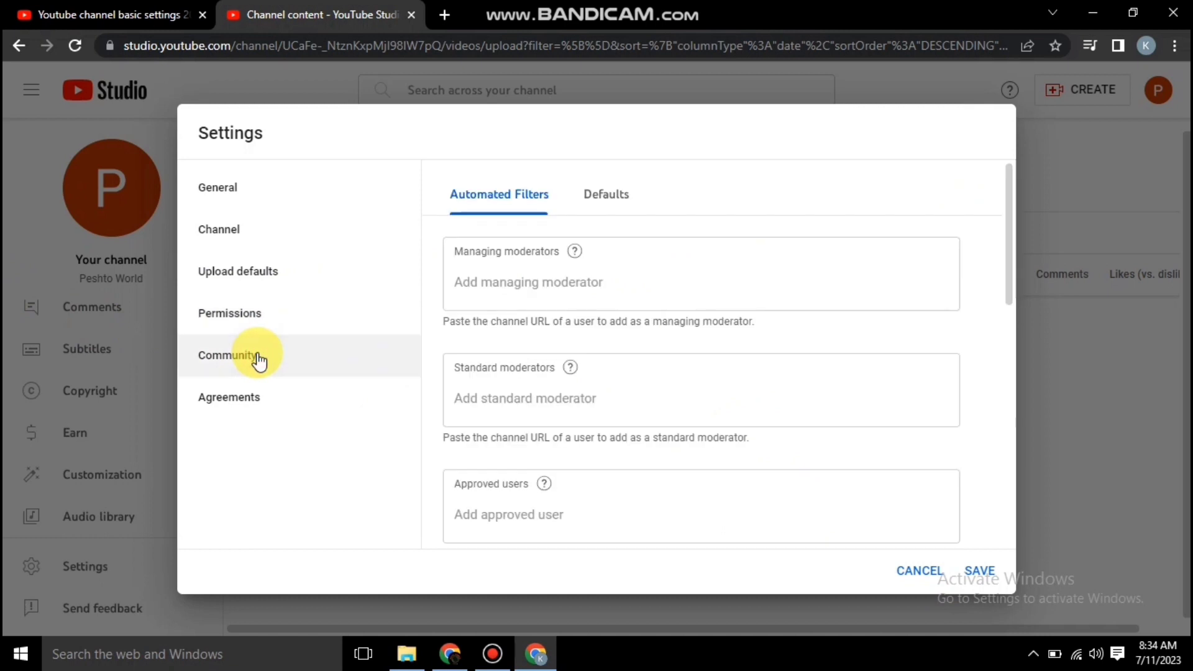
scroll(491, 346, down, 4)
click(246, 407)
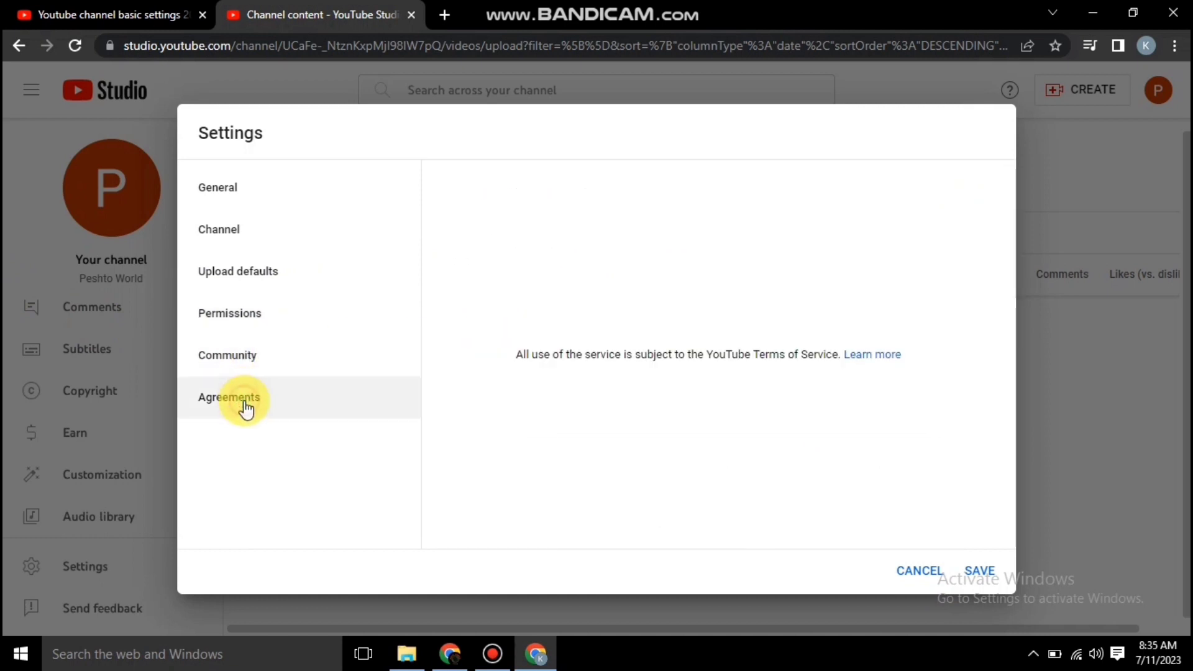
Step: Return to the General settings and save all the channel settings
click(239, 191)
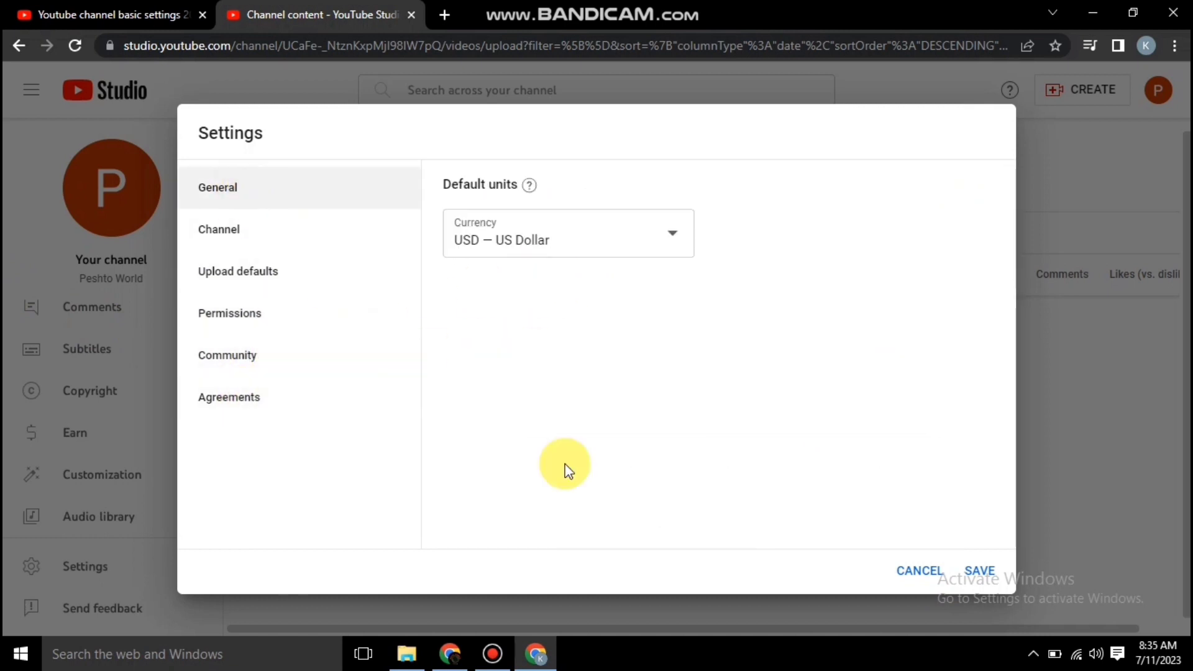
click(980, 570)
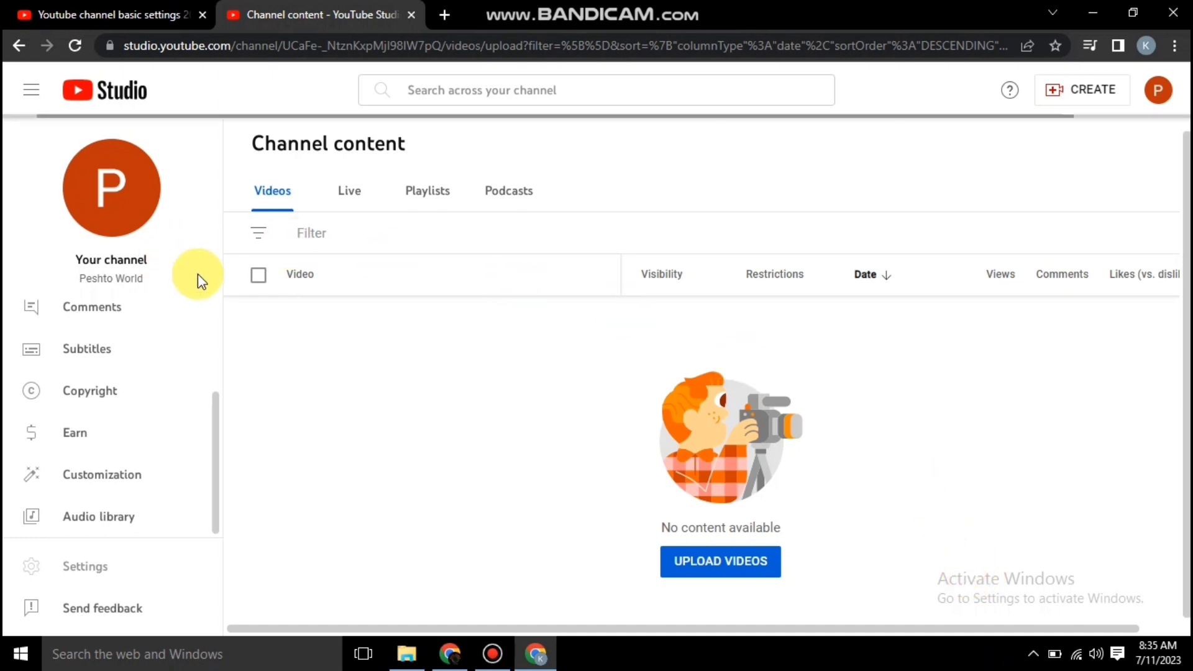